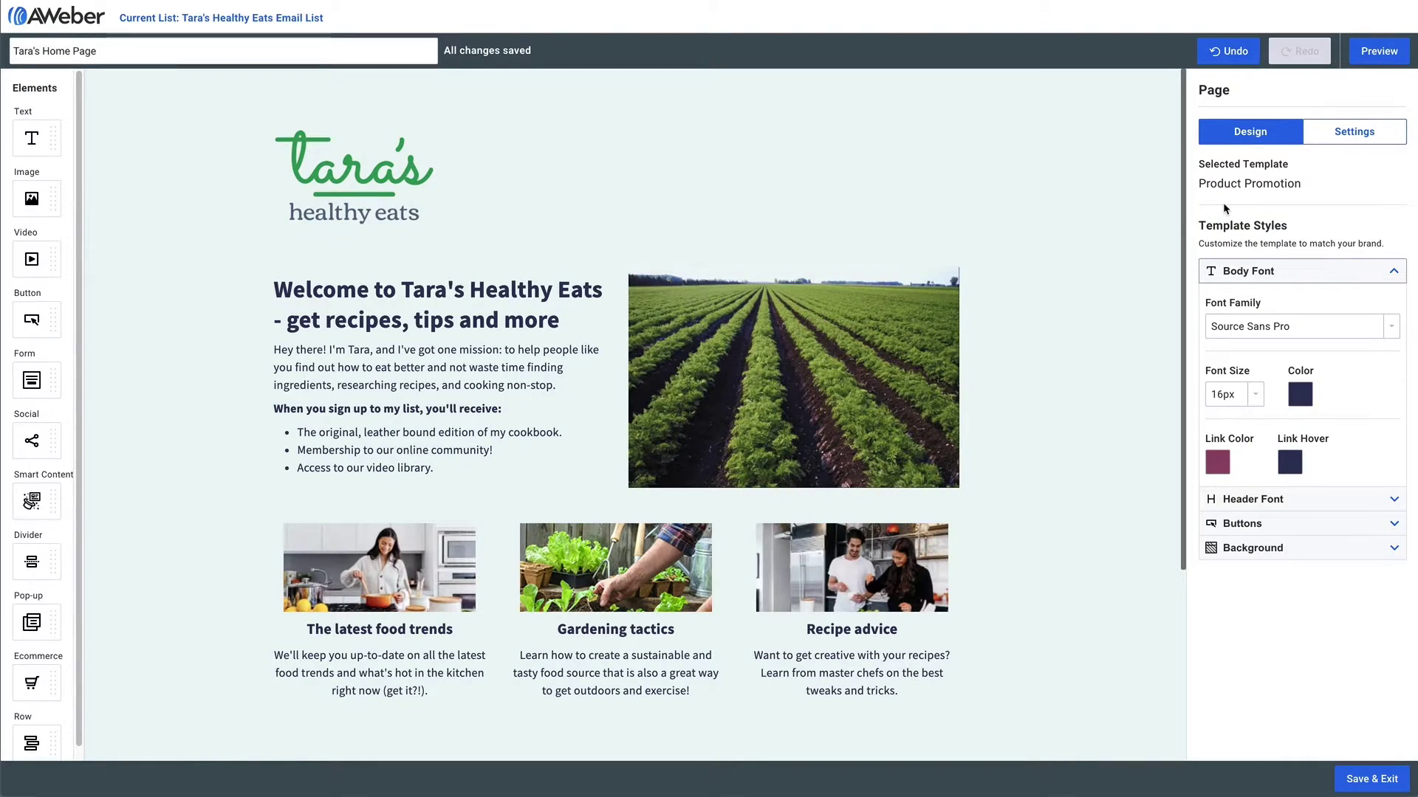
Add an image block under the welcome list and start a new 1200×400 Canva banner for it
left_click_drag(31, 197, 380, 471)
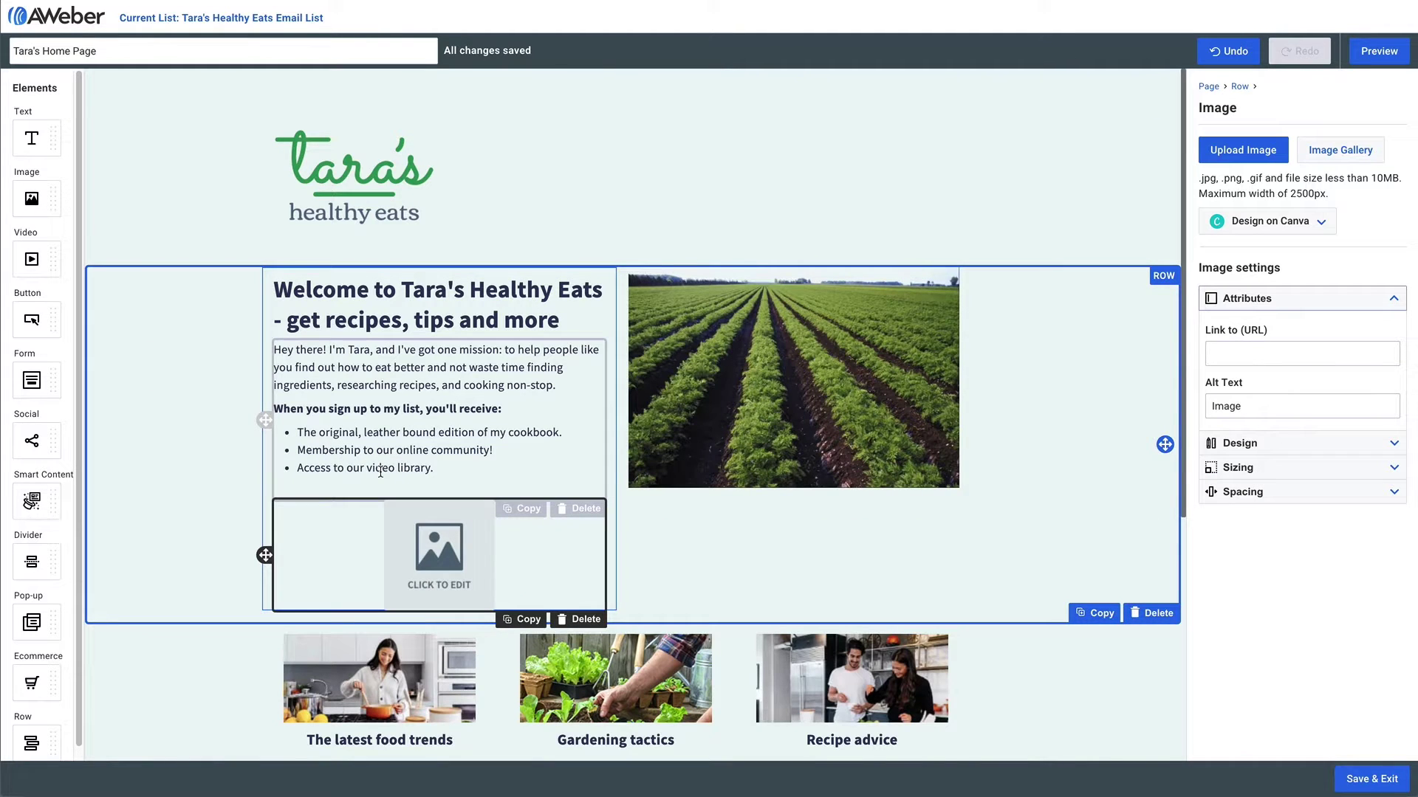
left_click(1318, 227)
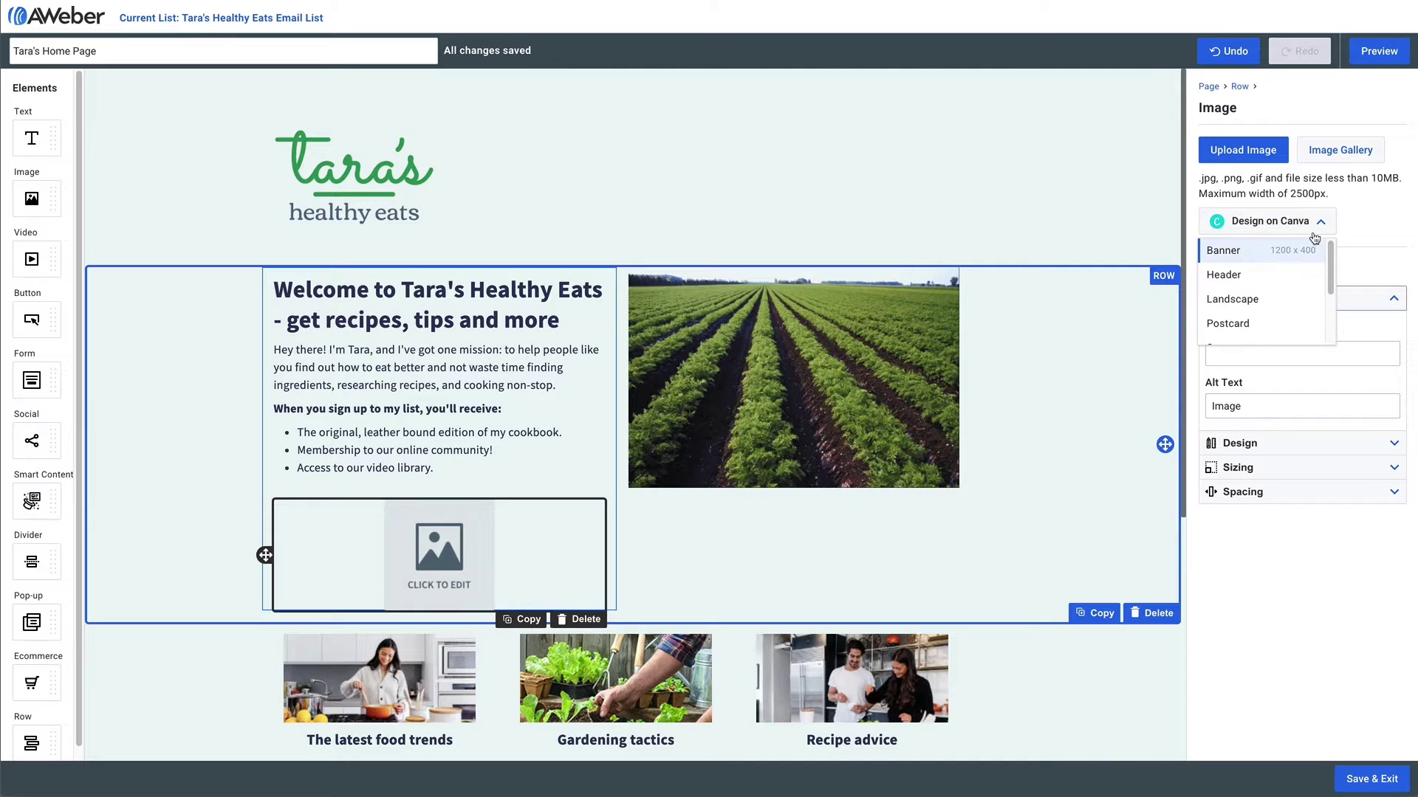
left_click(1266, 258)
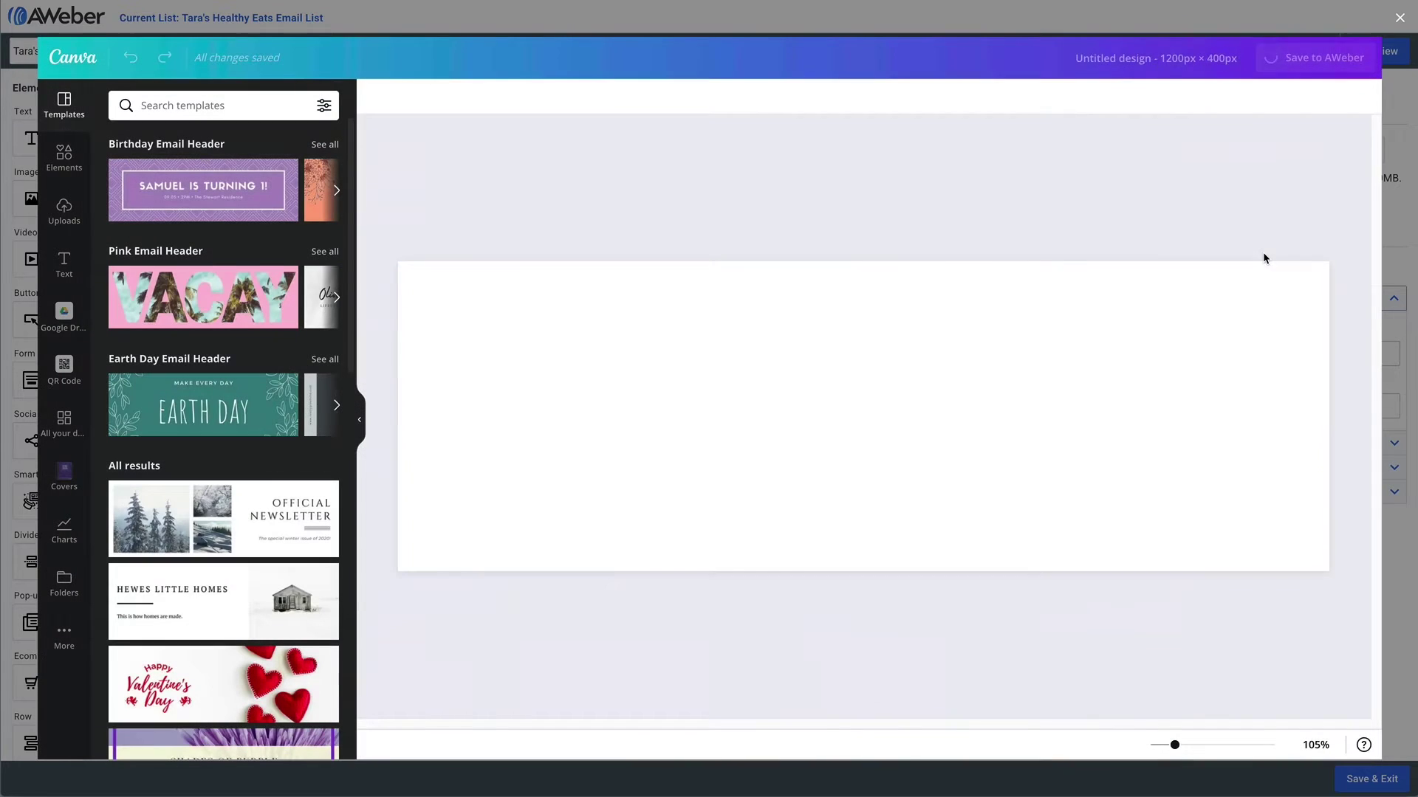
Search templates for 'plain' and apply the Pretty as a Peach template
left_click(229, 105)
type("plain")
key("Return")
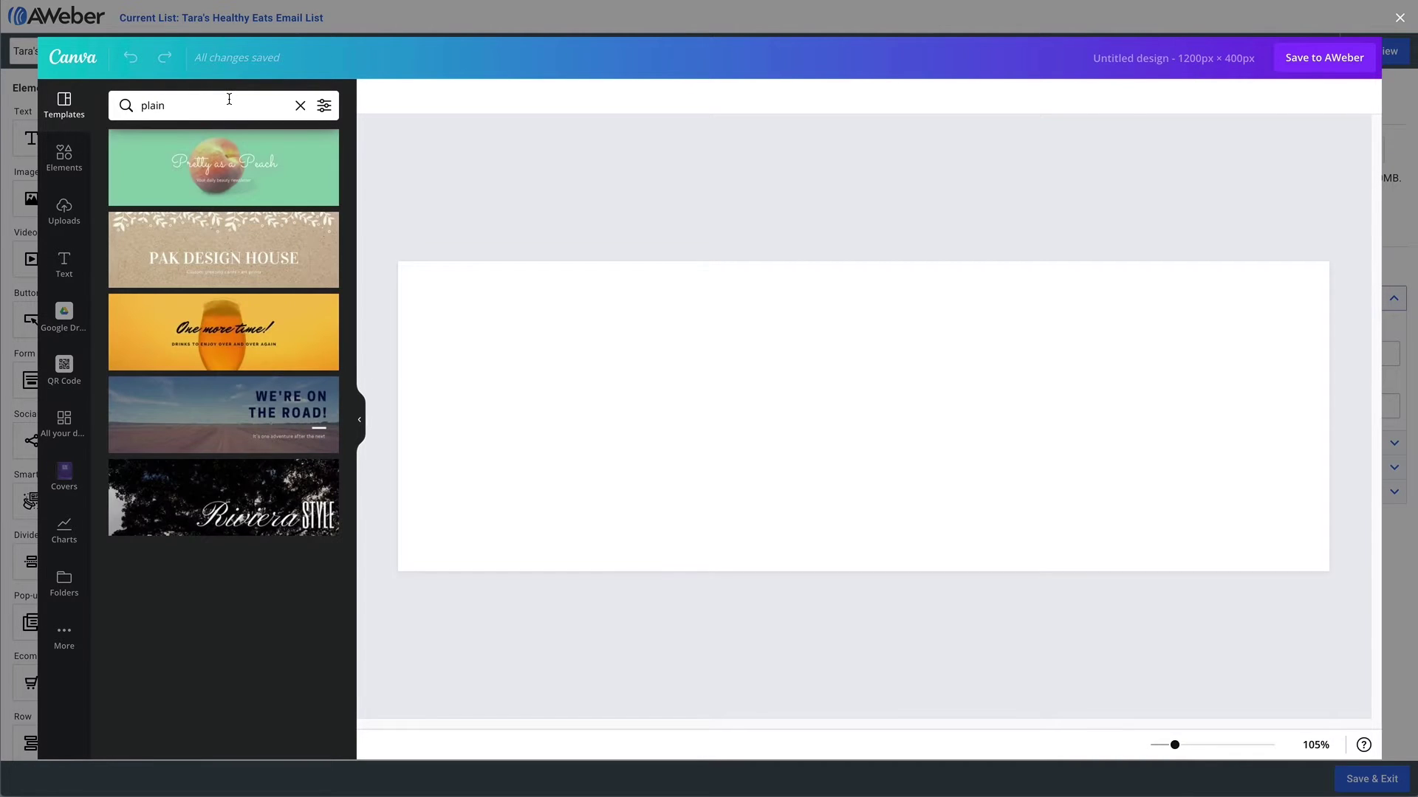
left_click(217, 156)
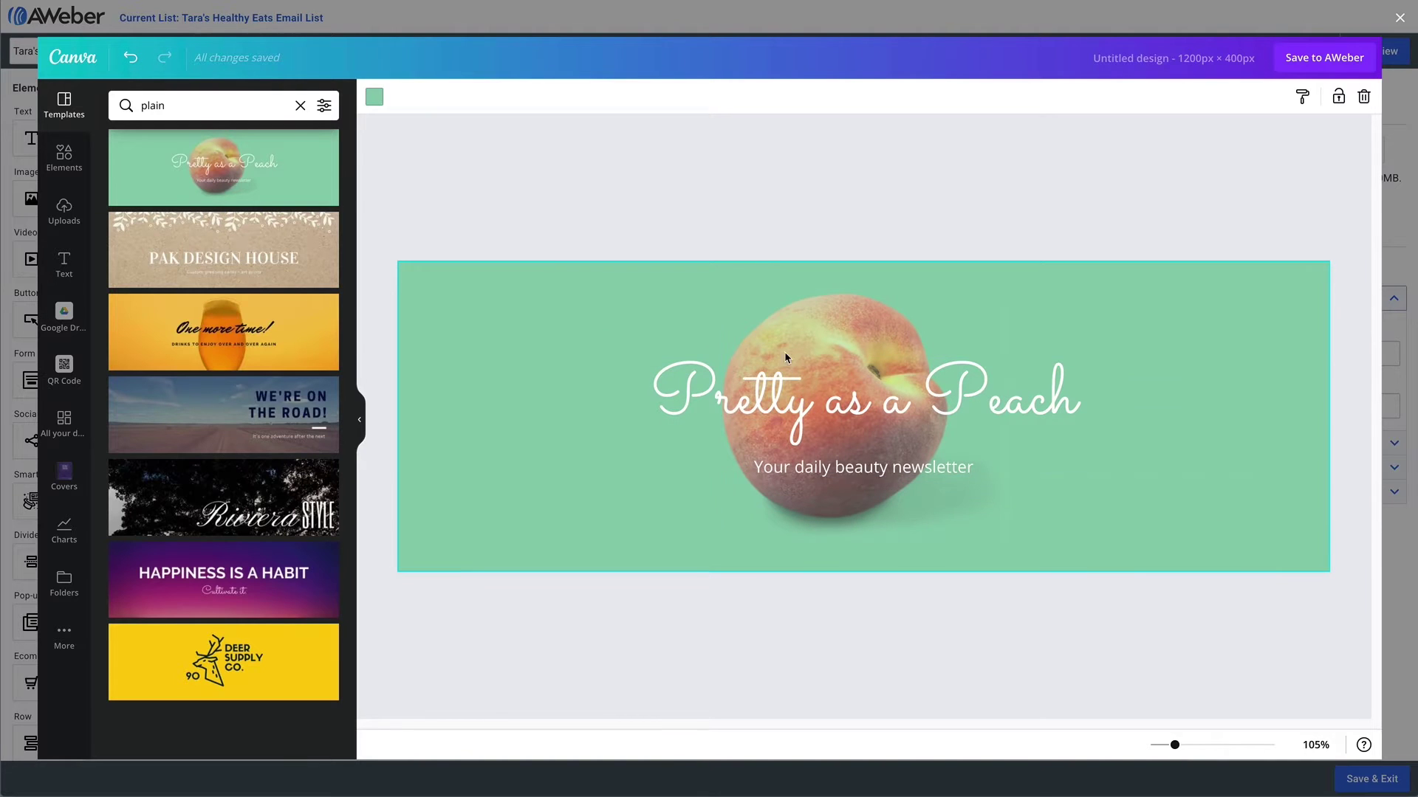
Delete the template's peach photo, title and subtitle, leaving a plain mint banner
left_click(855, 338)
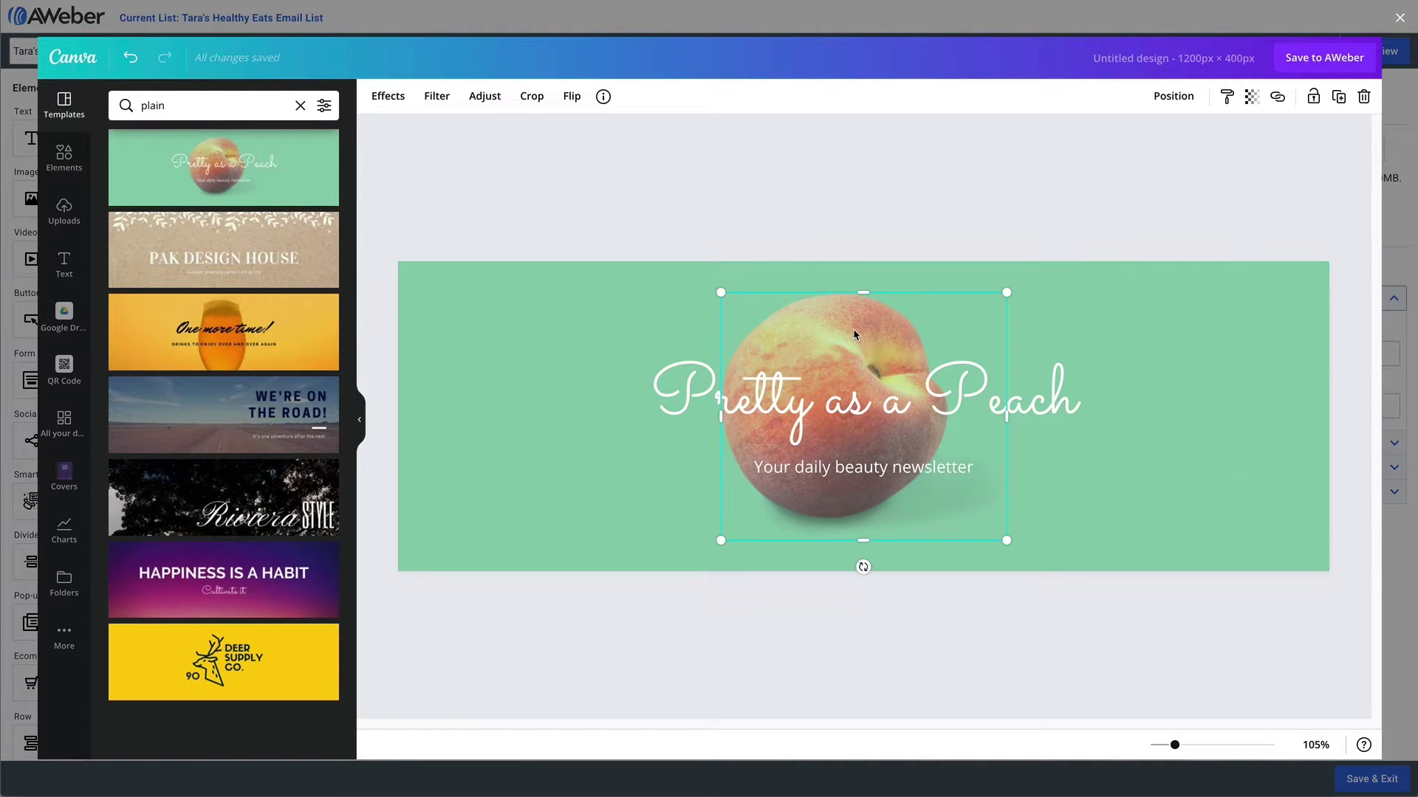
key("Delete")
left_click(838, 391)
key("Delete")
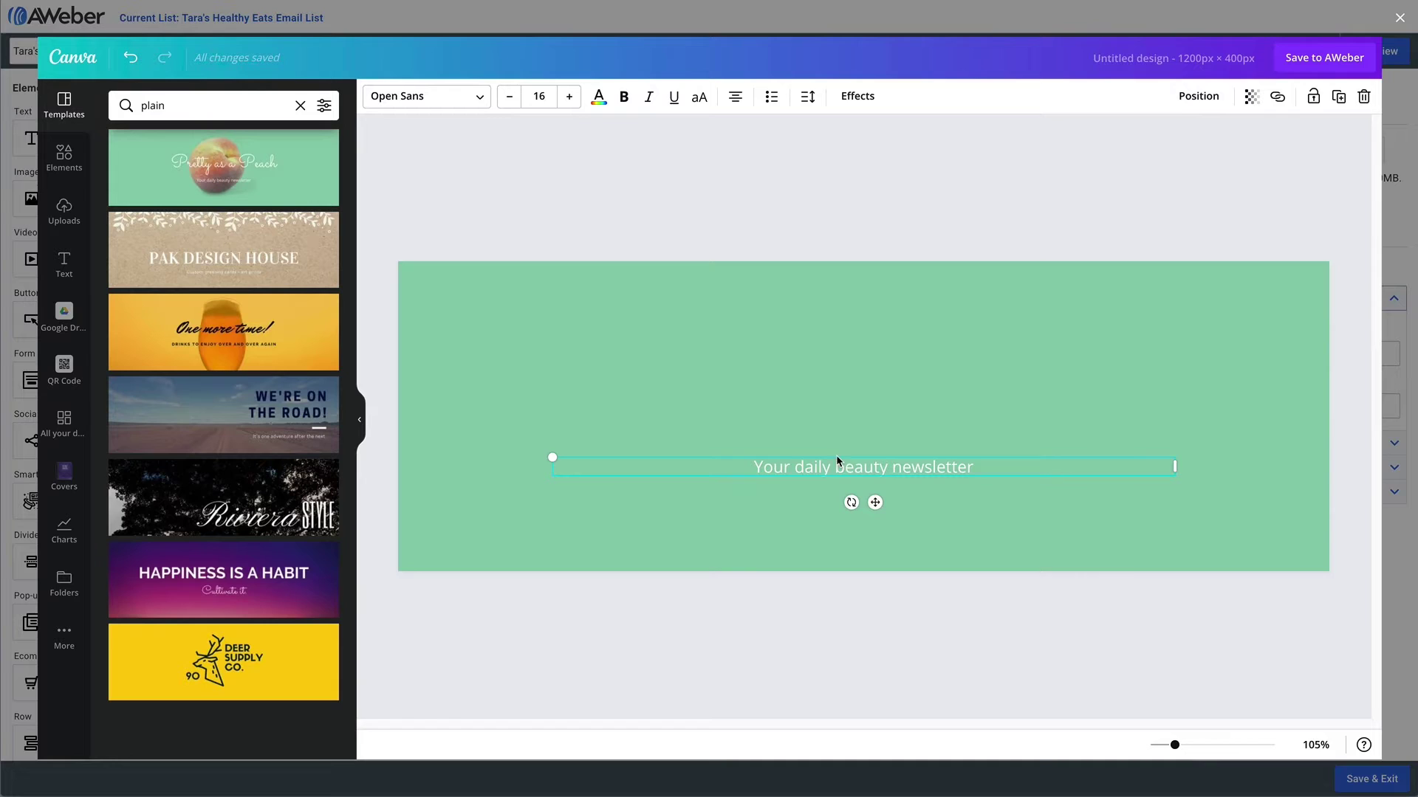
key("Delete")
Change the banner background colour from mint to the default bright lime green
left_click(707, 546)
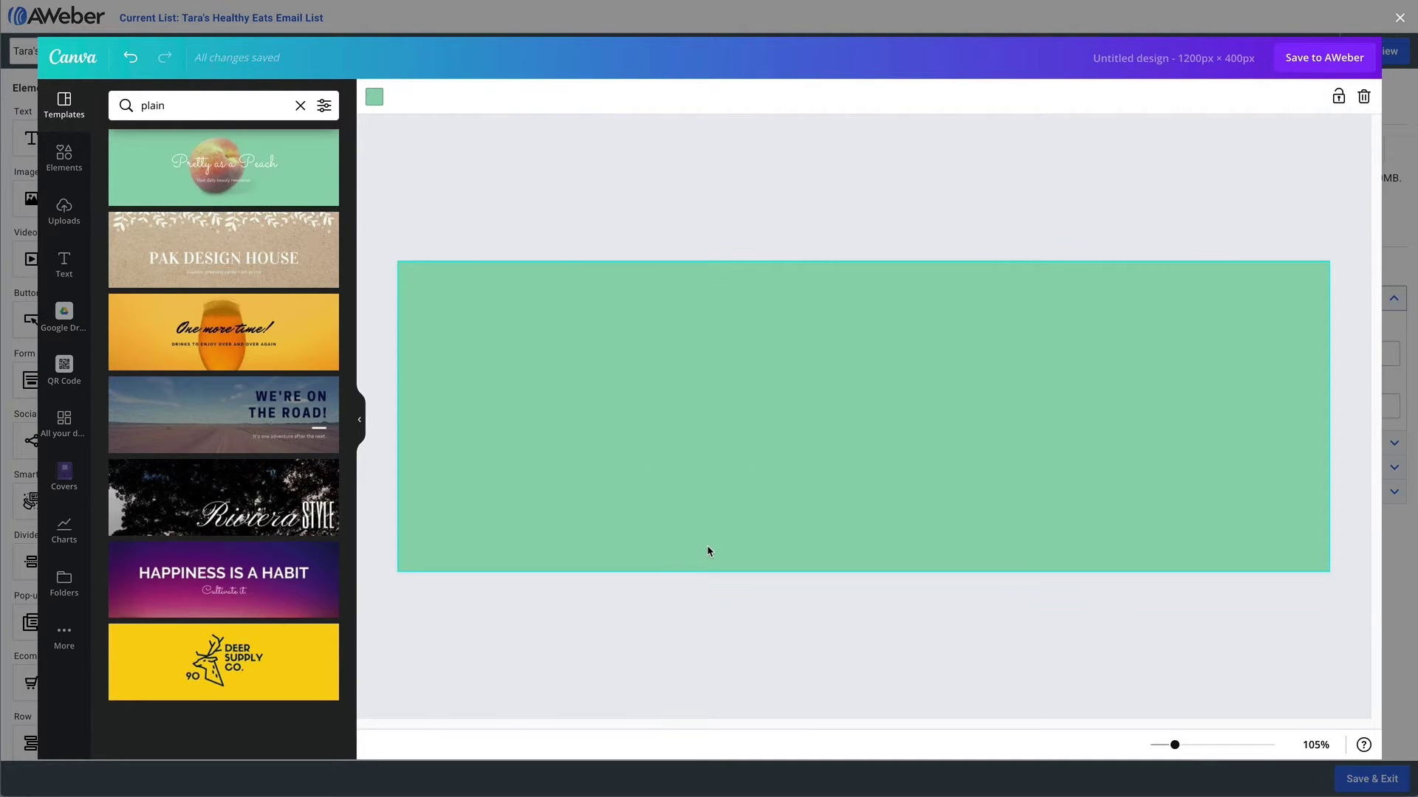
left_click(373, 97)
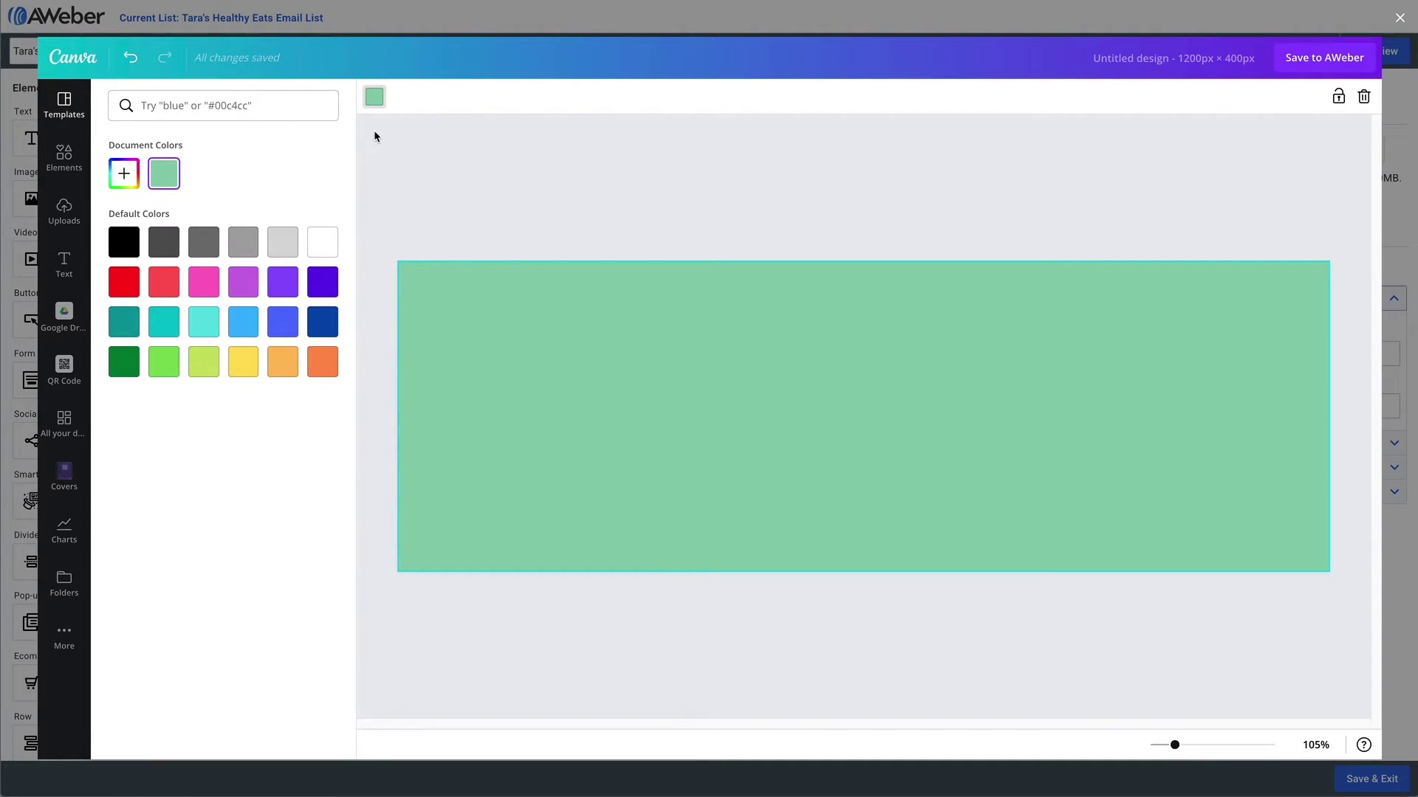
left_click(165, 362)
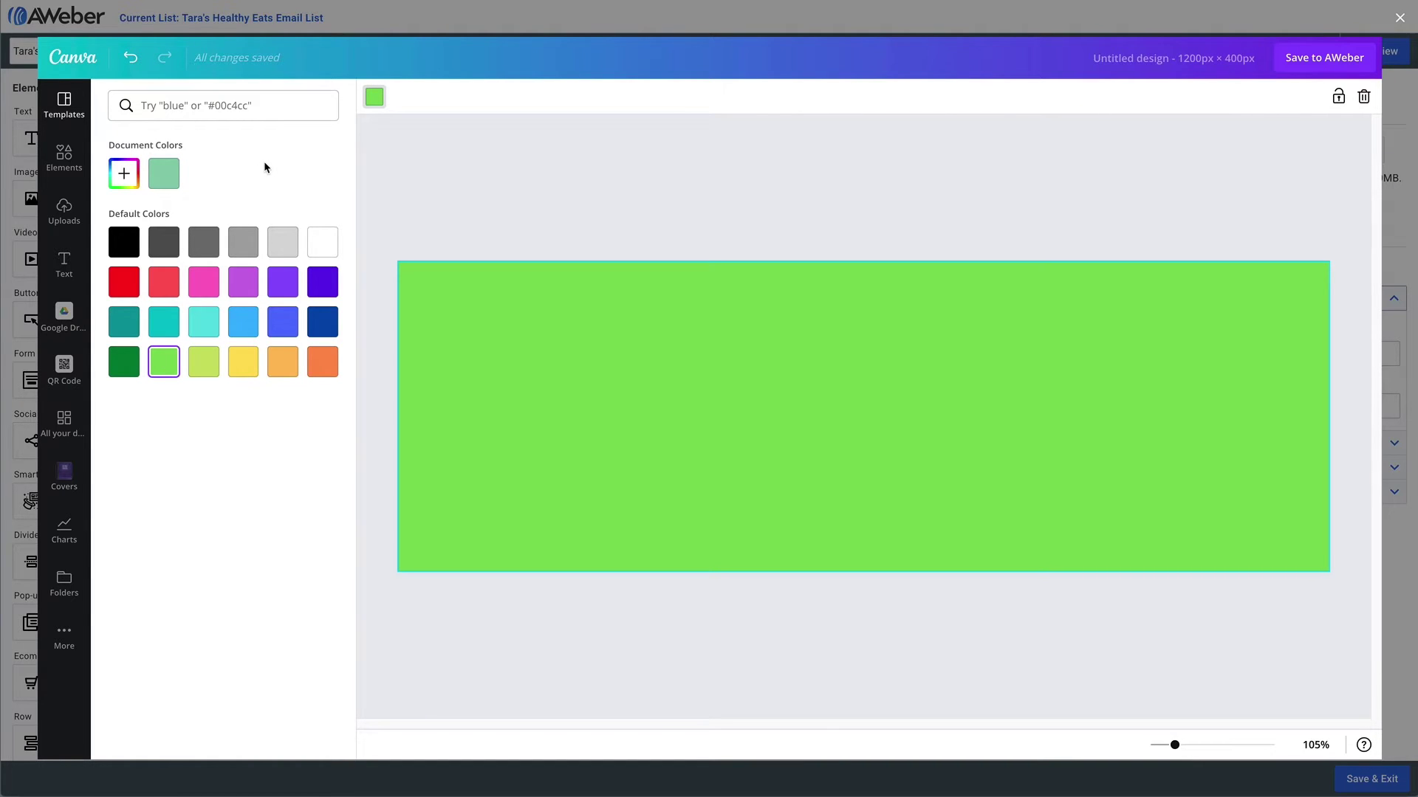
left_click(373, 98)
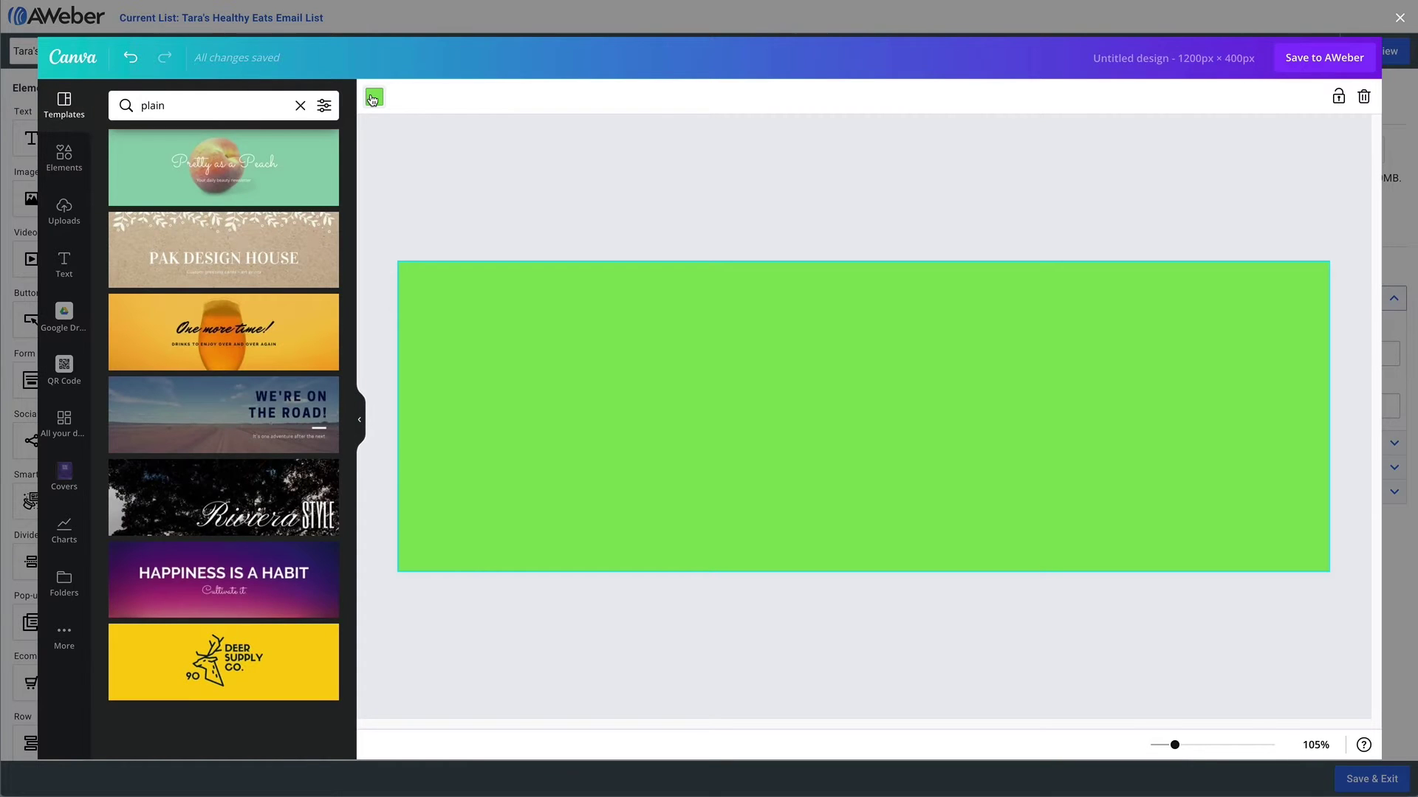
Add a heading text box reading 'Click and sign up to our weekly newsletter!'
left_click(66, 265)
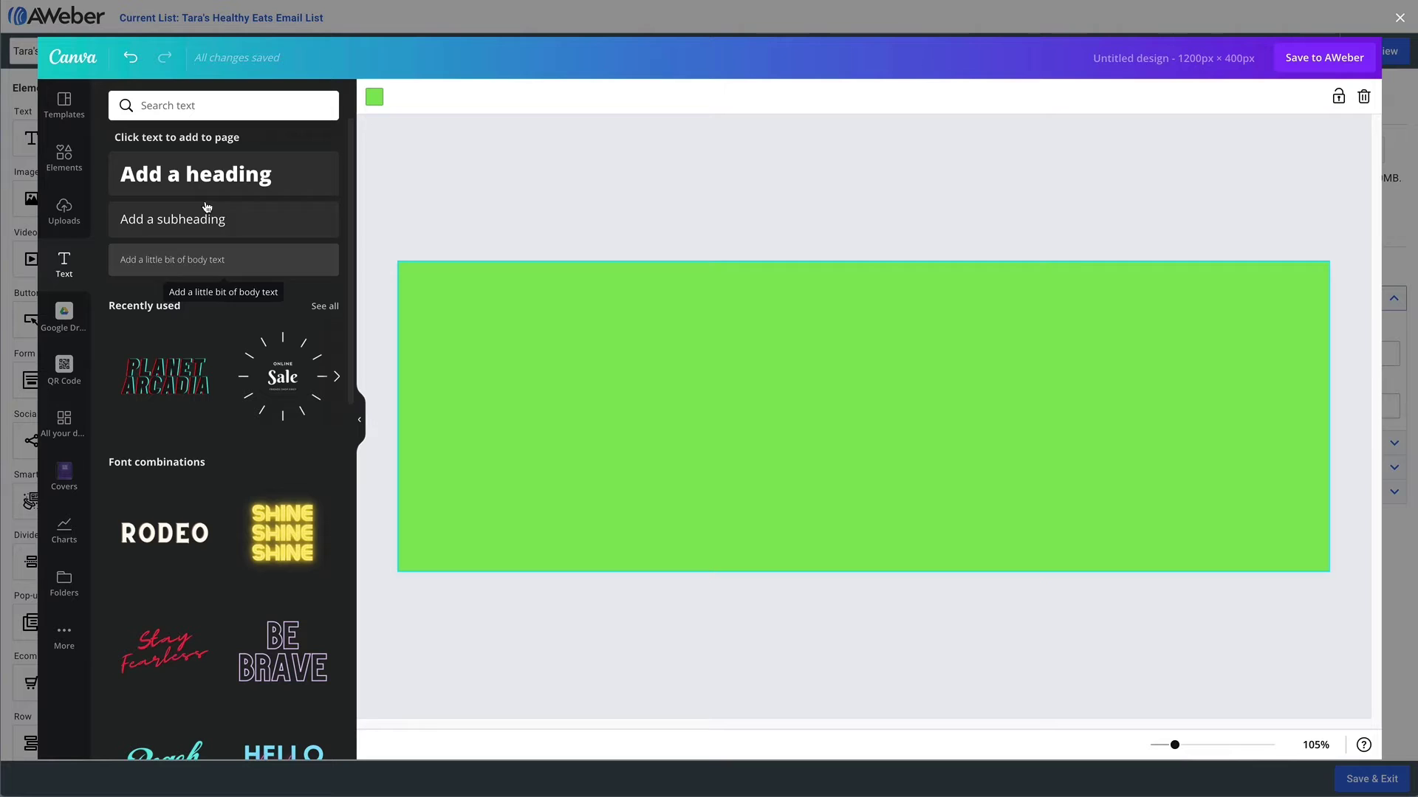
left_click(208, 178)
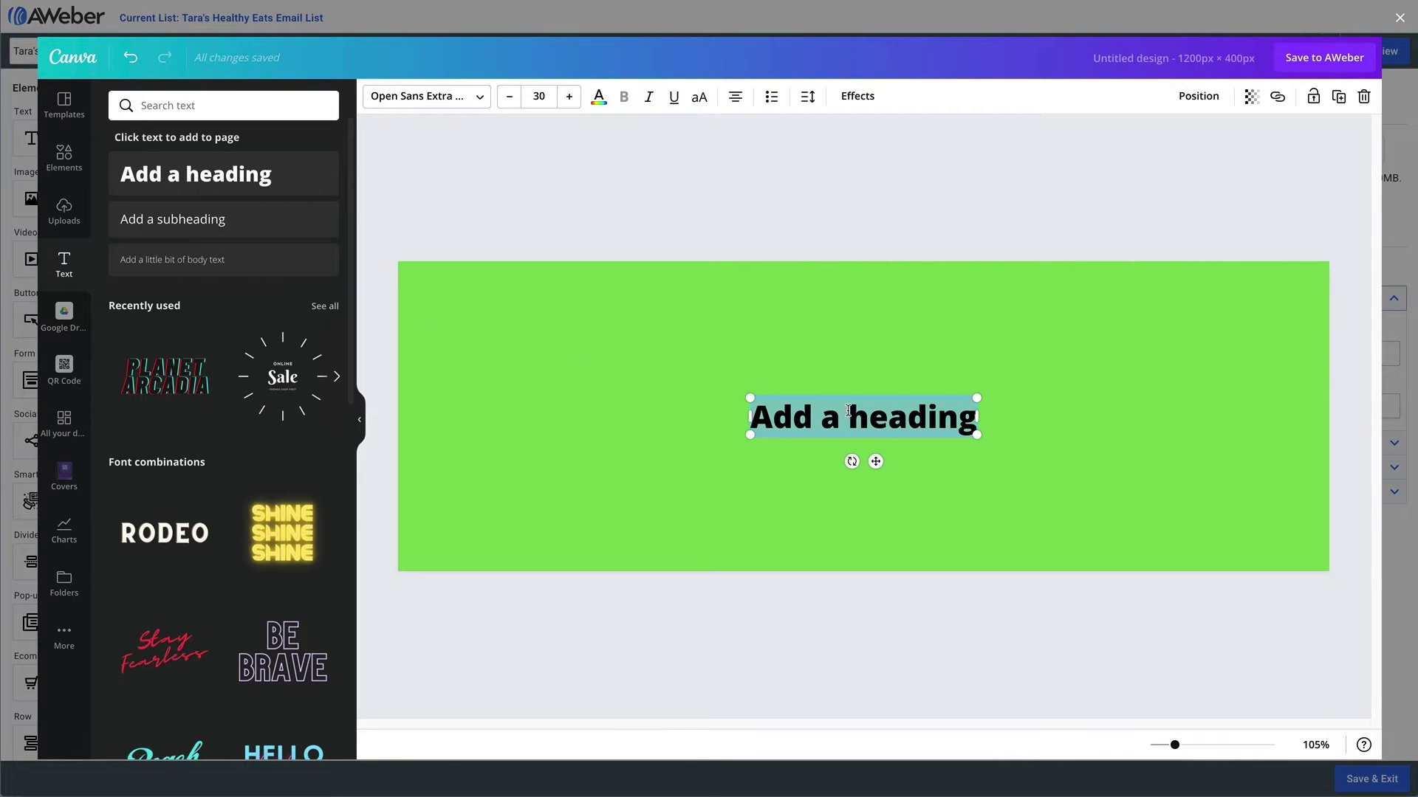
type("Click here")
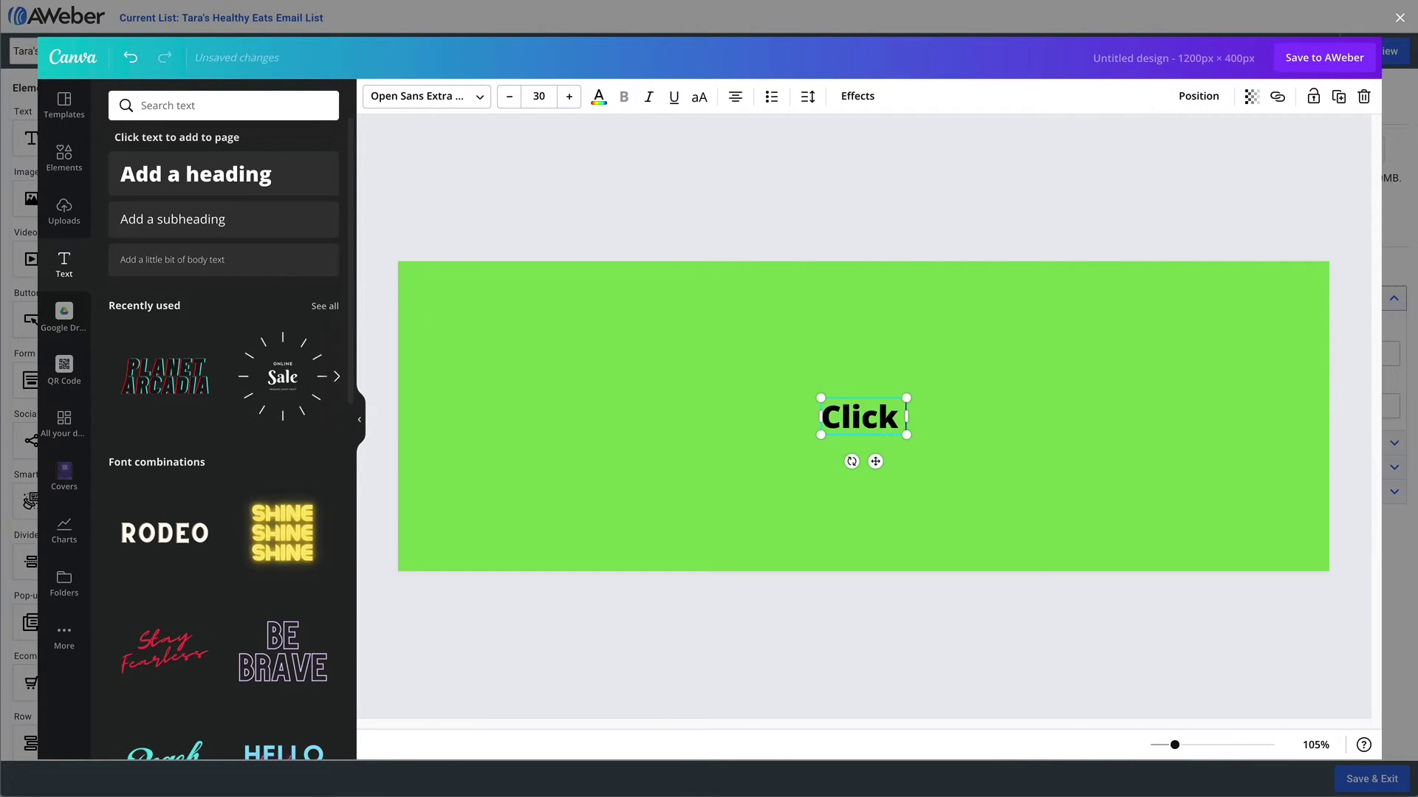
key("BackSpace")
key("BackSpace")
key("BackSpace")
key("BackSpace")
key("BackSpace")
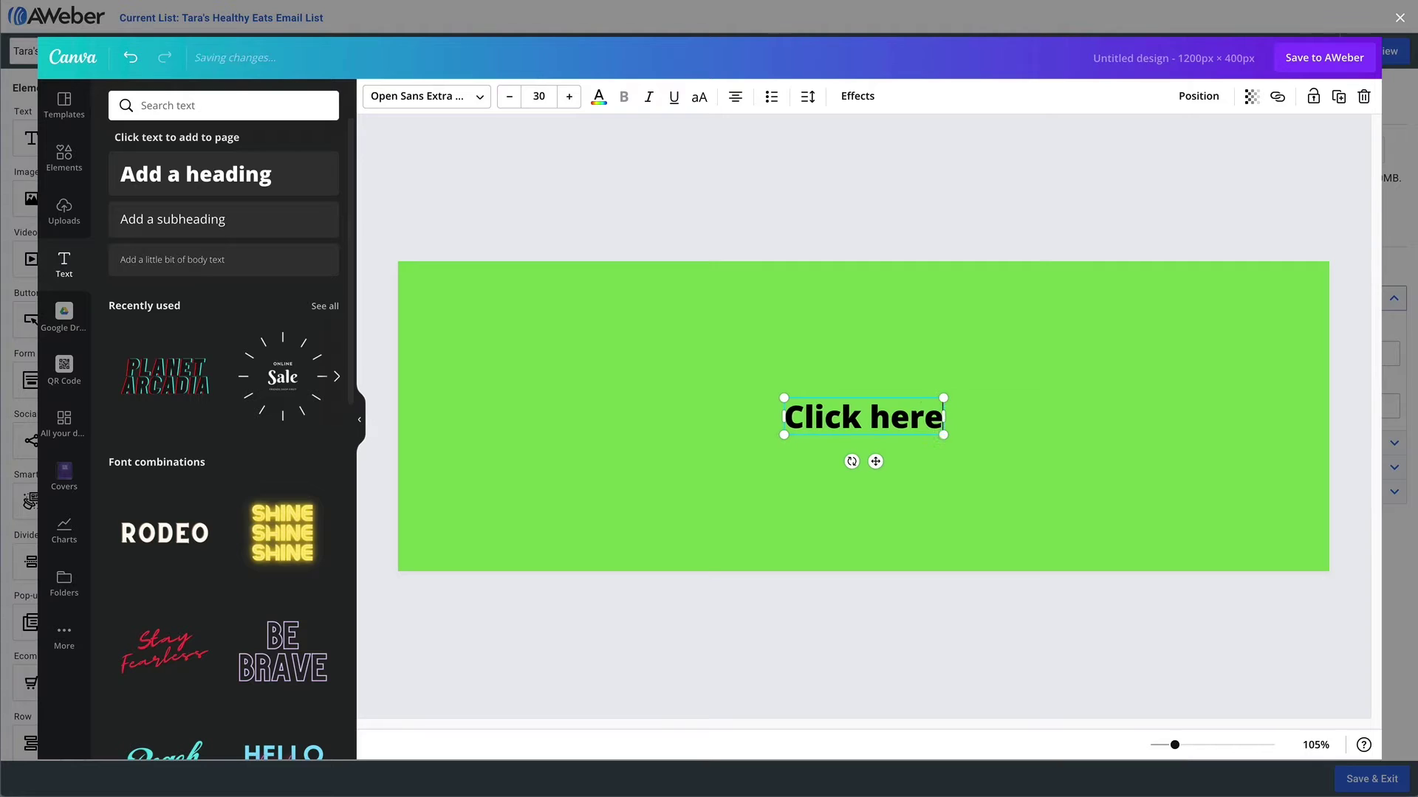
type("and si")
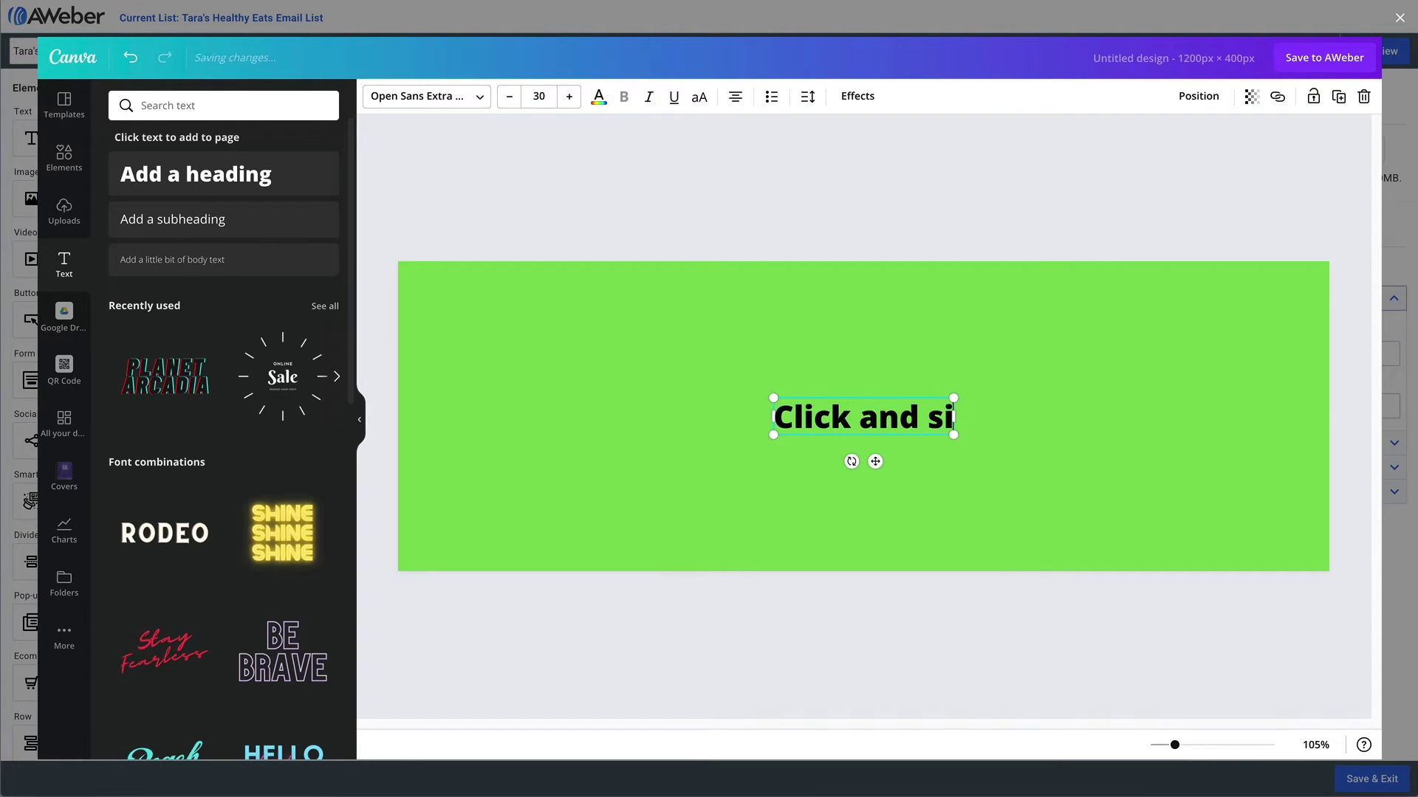
type("gn up to")
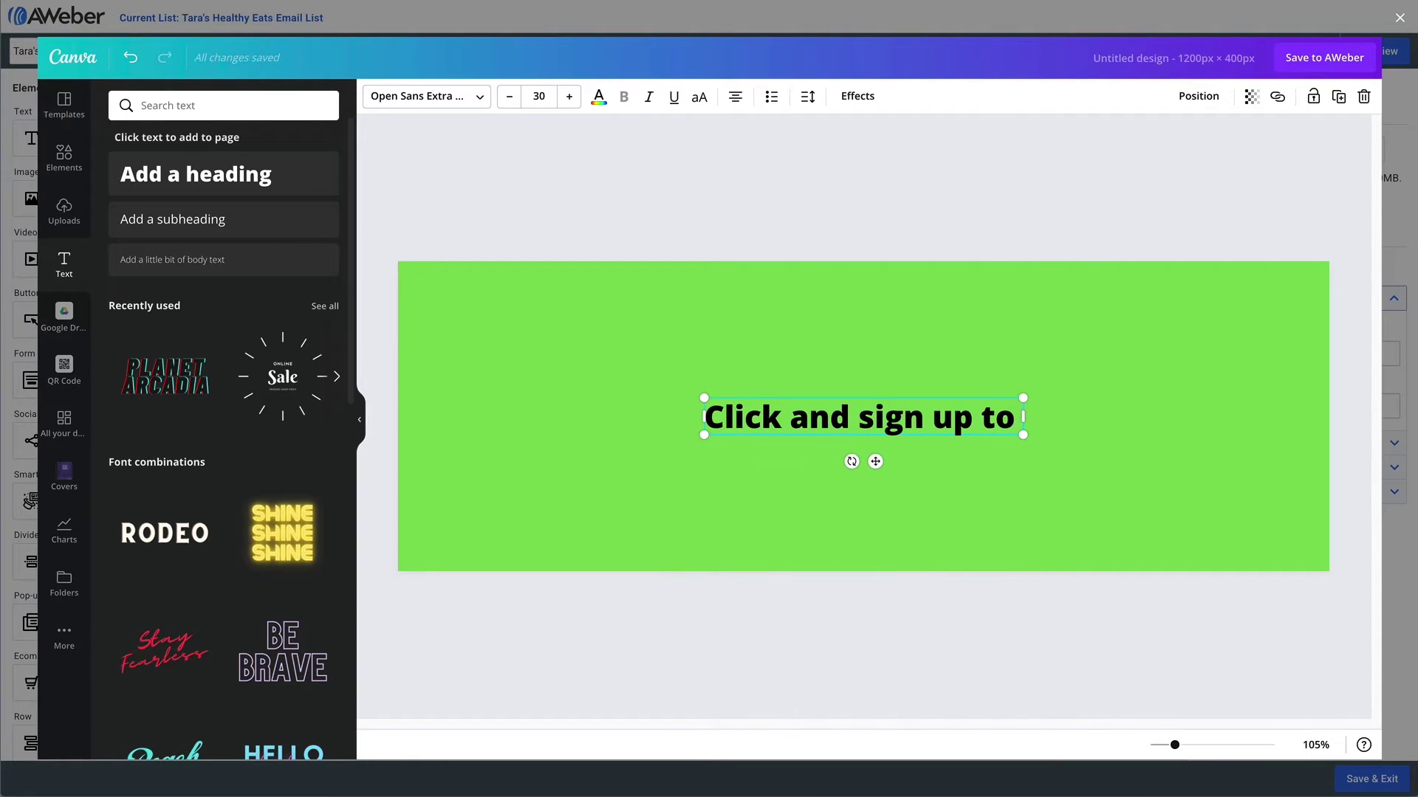
type(" our weekly new")
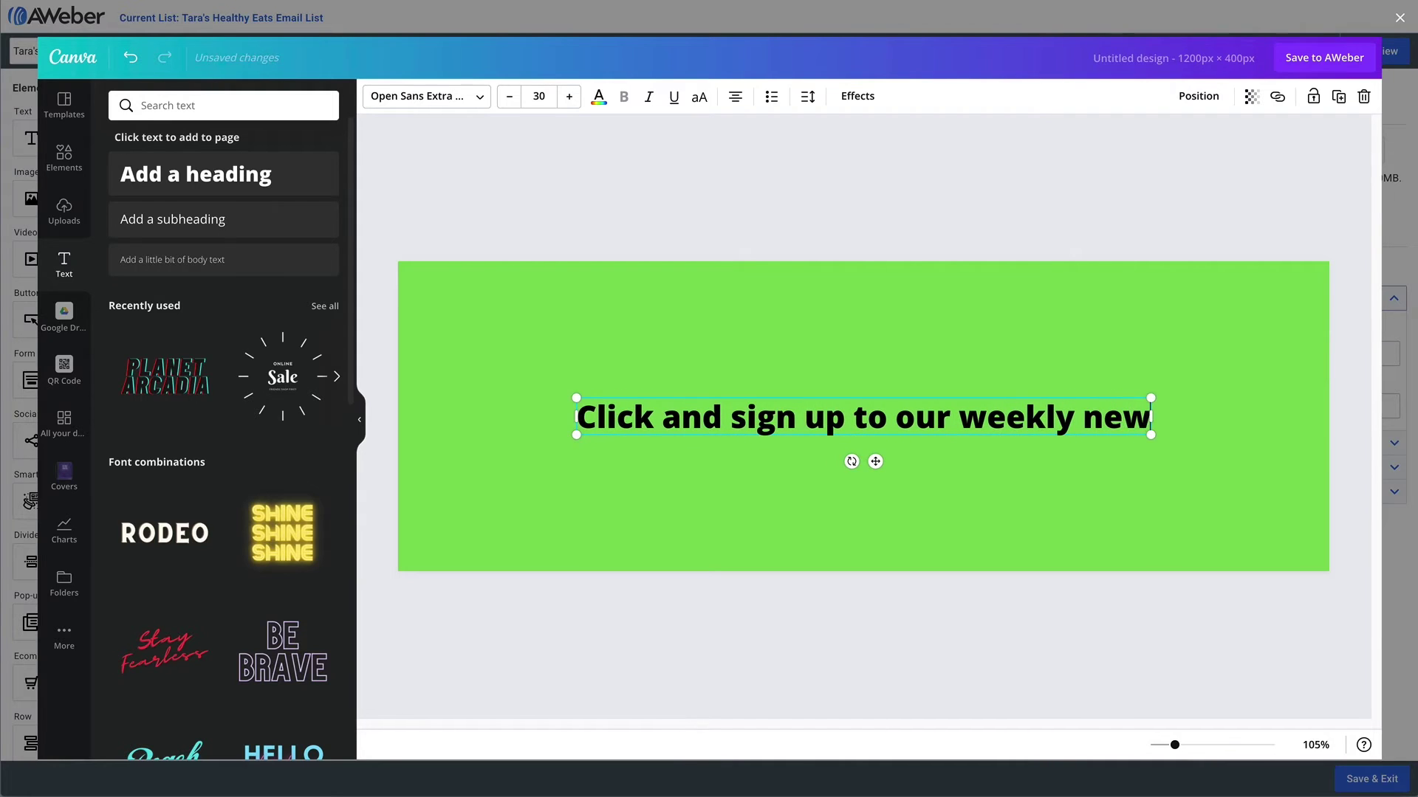
type("sletter!")
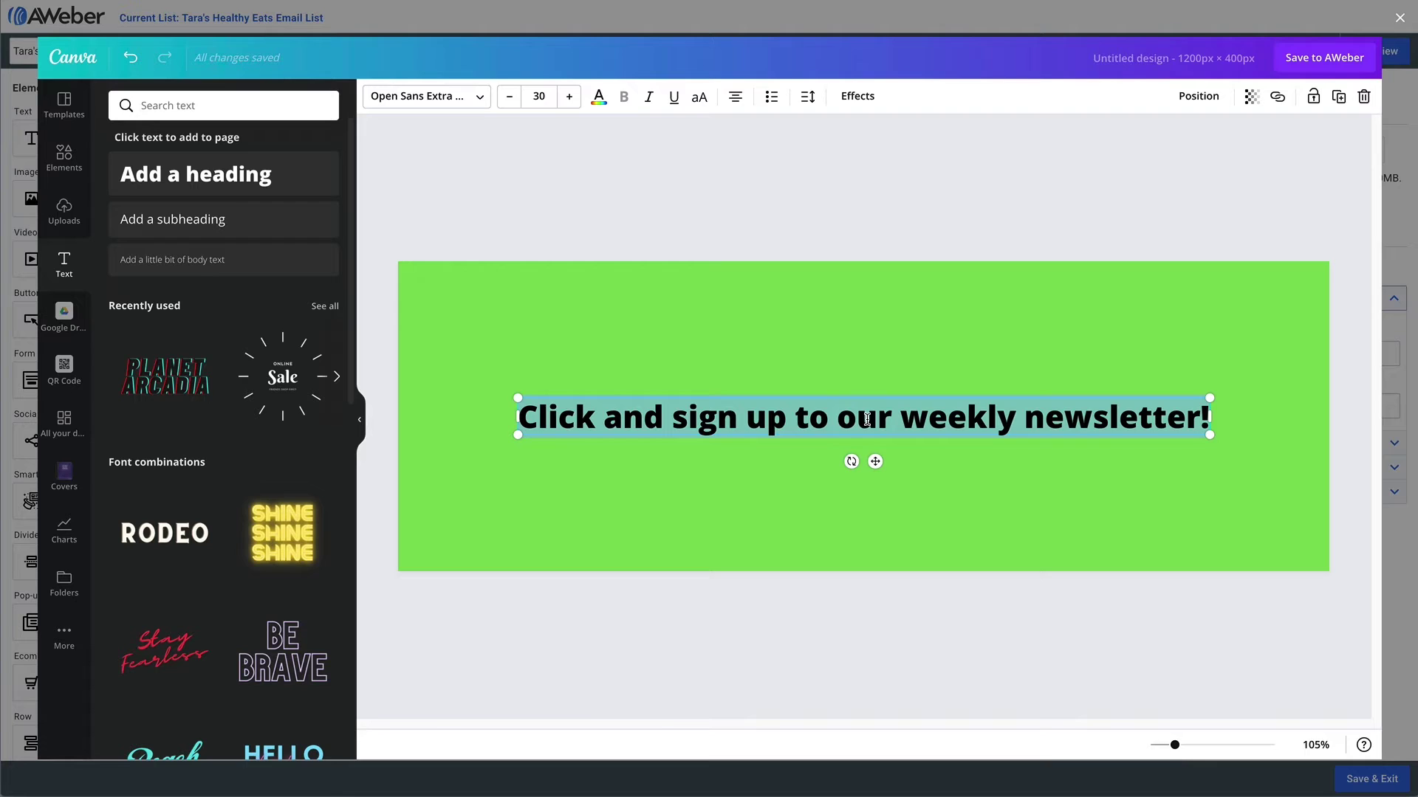
Increase the heading's font size in several steps
left_click(569, 96)
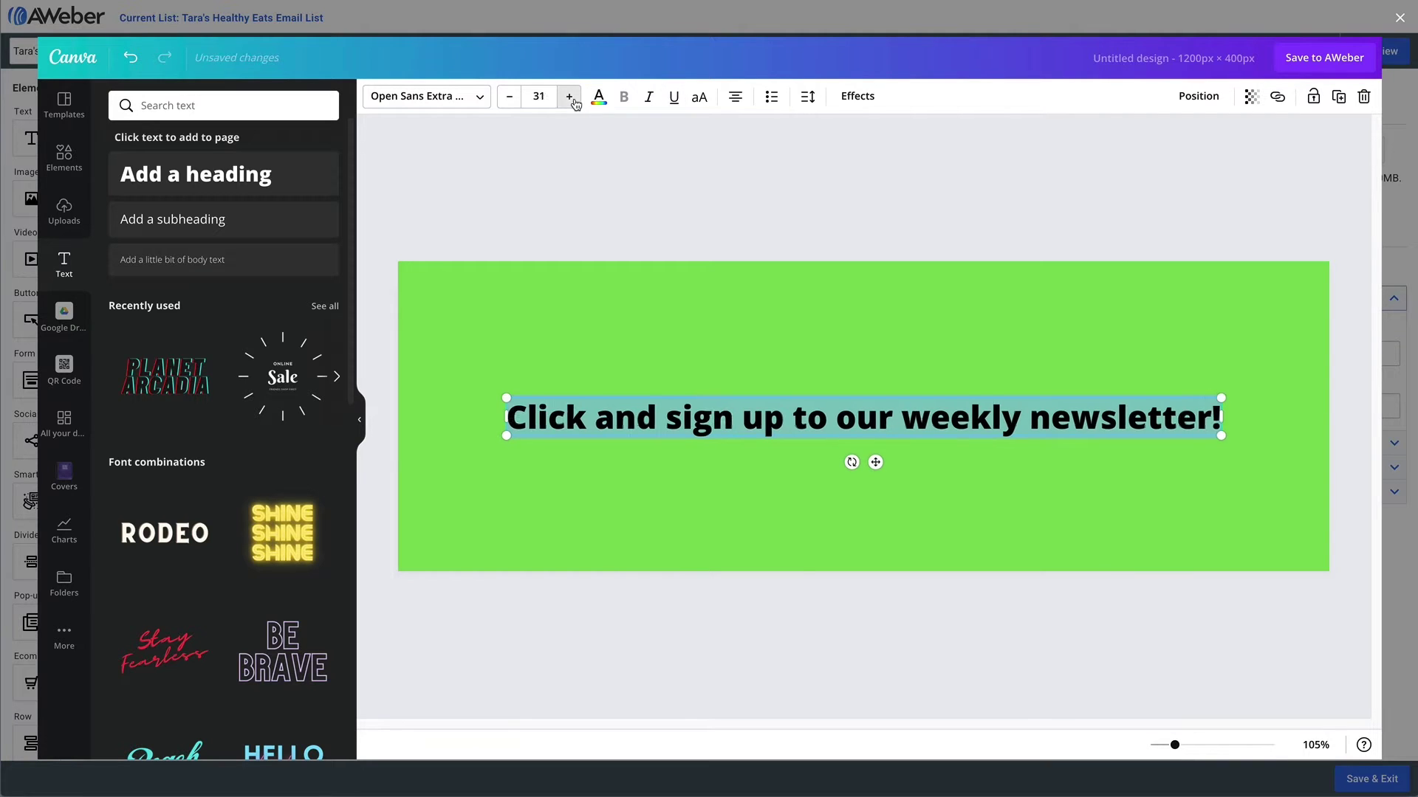
left_click(569, 97)
left_click(569, 96)
left_click(569, 97)
left_click(570, 97)
left_click(569, 97)
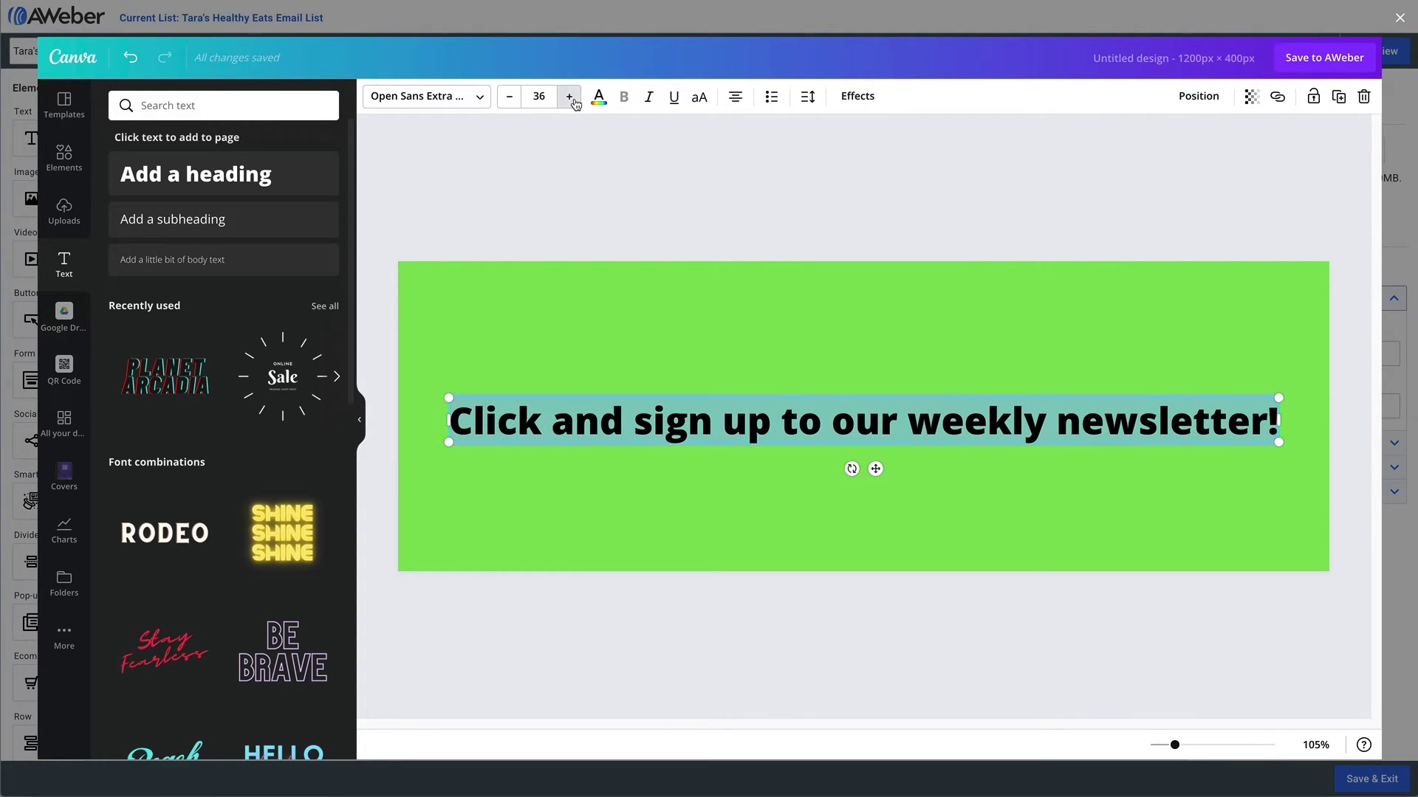
left_click(569, 97)
left_click(570, 96)
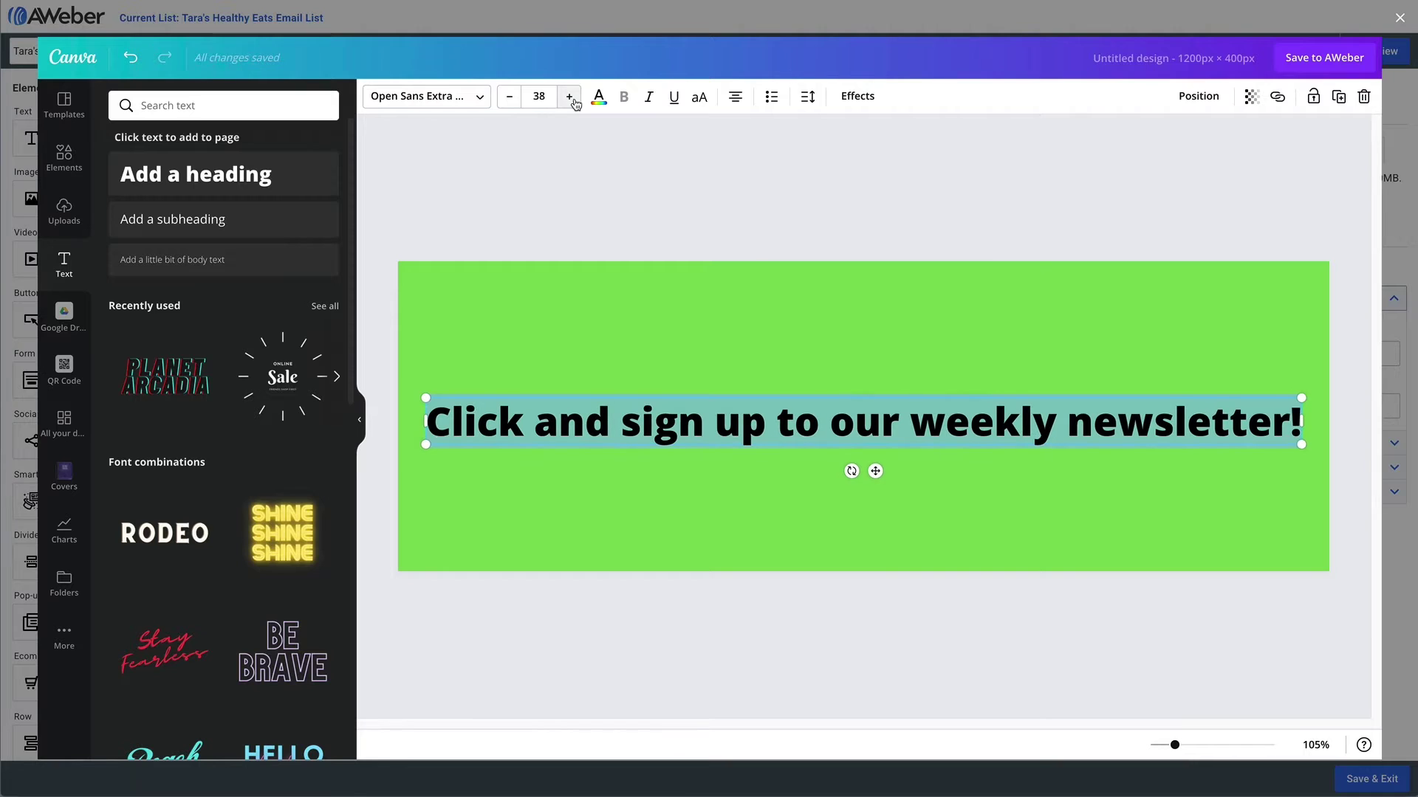
left_click(569, 97)
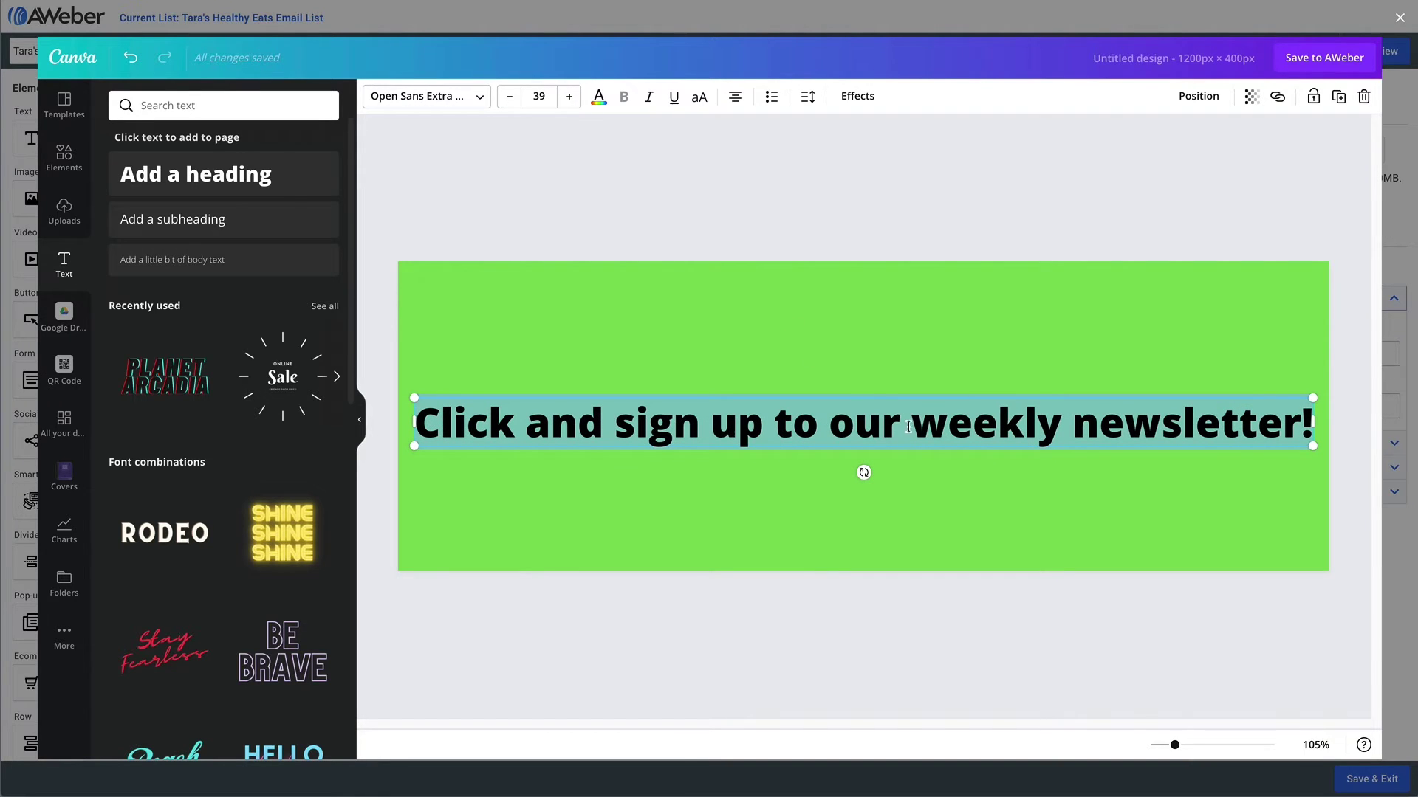
Centre-align the heading and break it before 'weekly' onto a second line
left_click(735, 97)
left_click(739, 100)
left_click(906, 439)
key("Return")
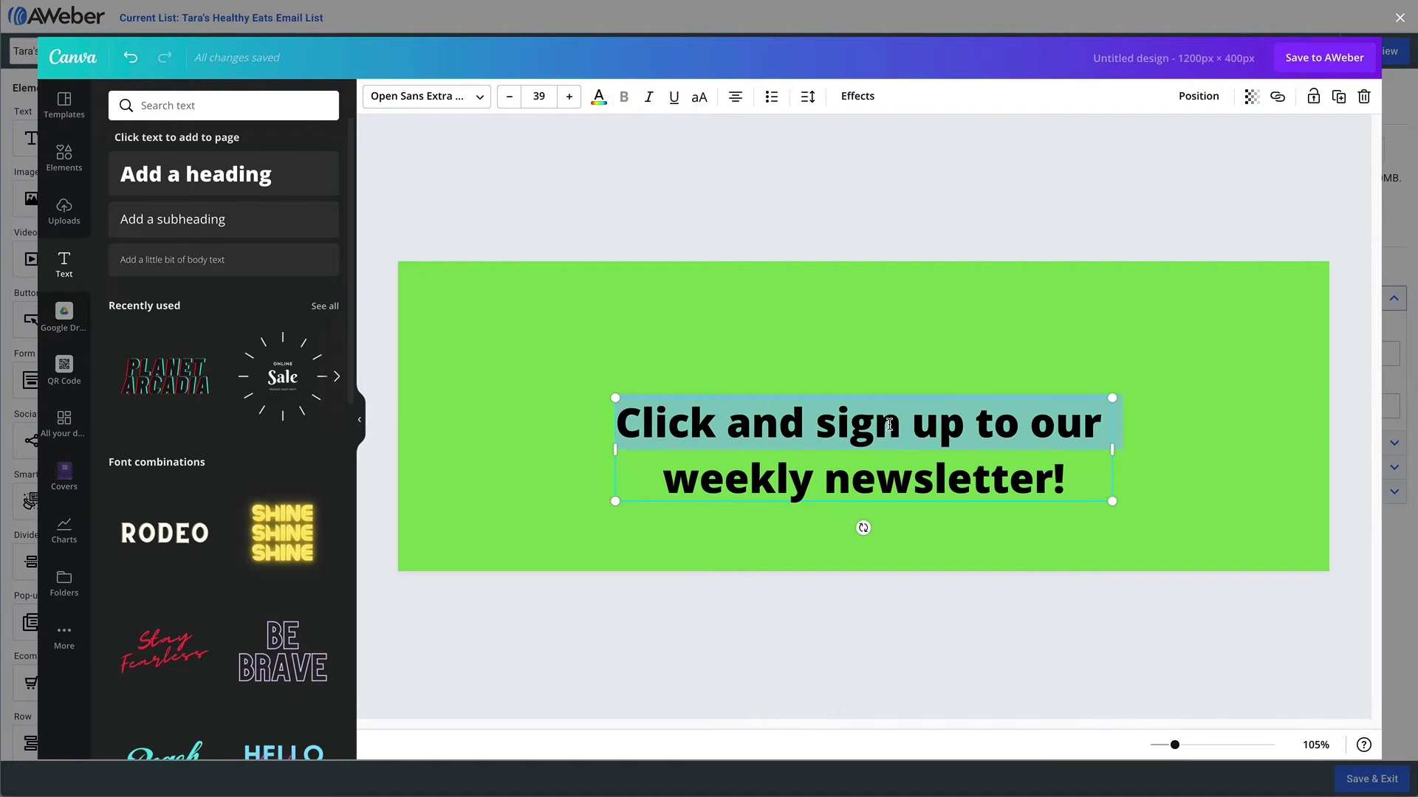
Enlarge the two-line heading to size 53 and reposition it at the banner centre
left_click(570, 98)
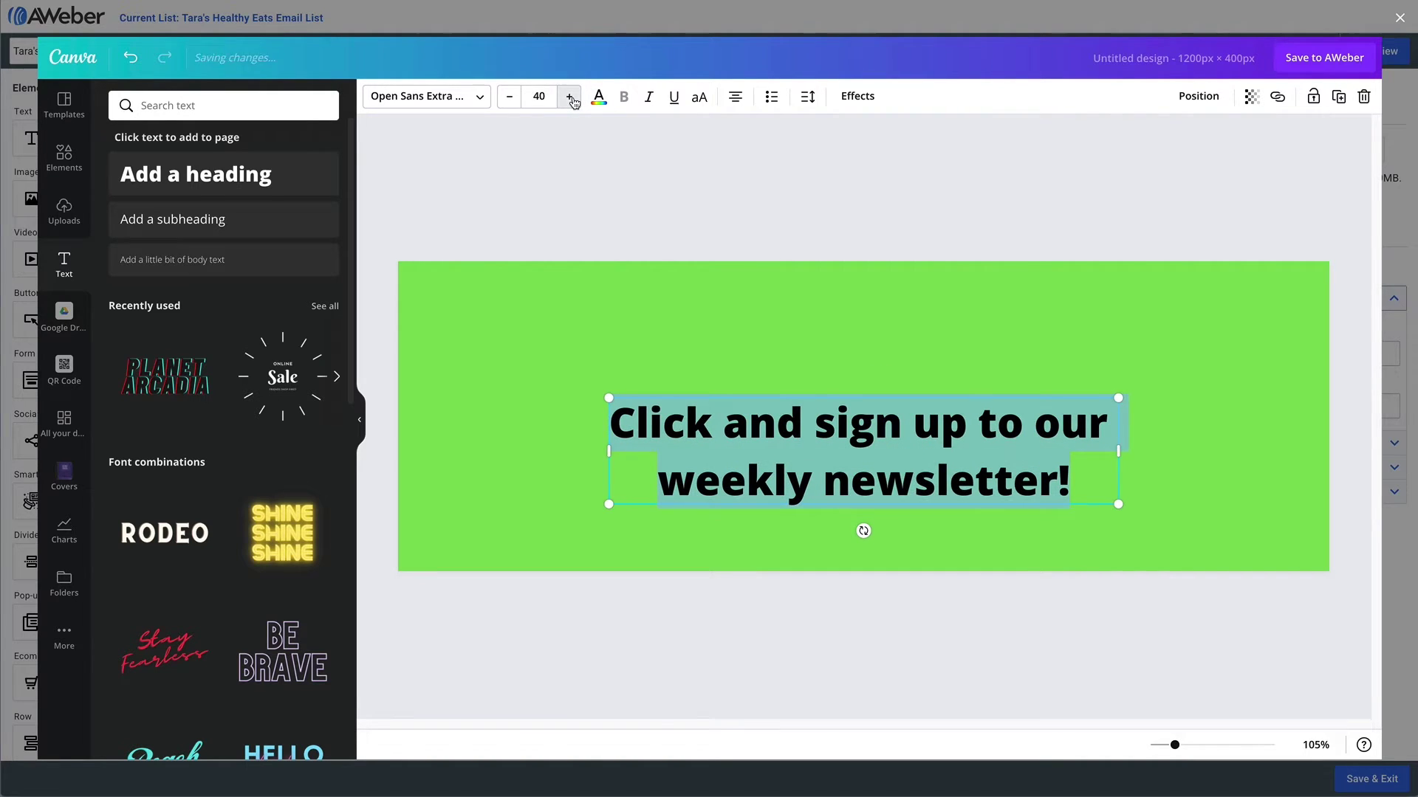
left_click(570, 97)
left_click(570, 98)
left_click(570, 97)
left_click(570, 98)
left_click(570, 98)
left_click(570, 98)
left_click(570, 98)
left_click(570, 98)
left_click(570, 97)
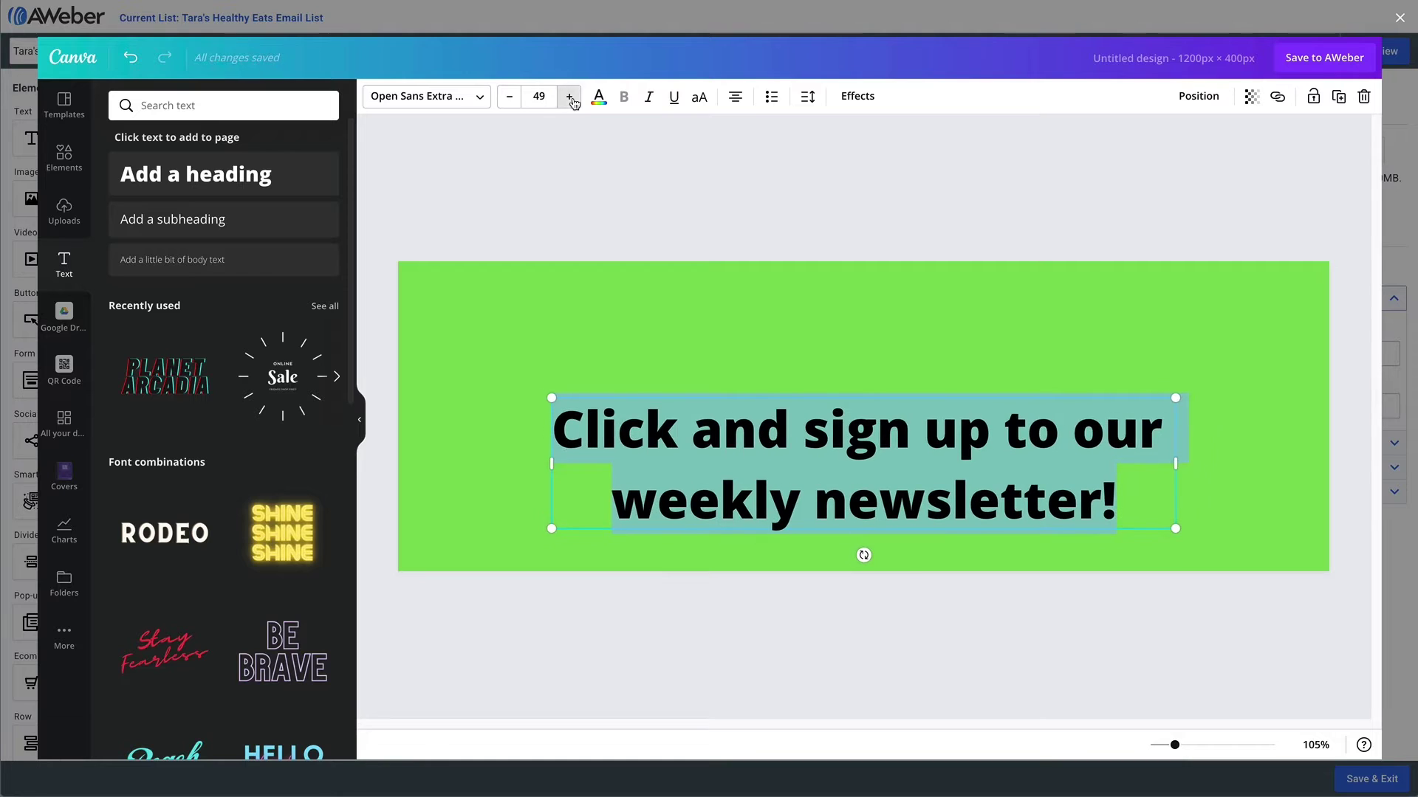
left_click(570, 97)
left_click(570, 97)
left_click(570, 97)
left_click(570, 97)
left_click(643, 253)
left_click(766, 441)
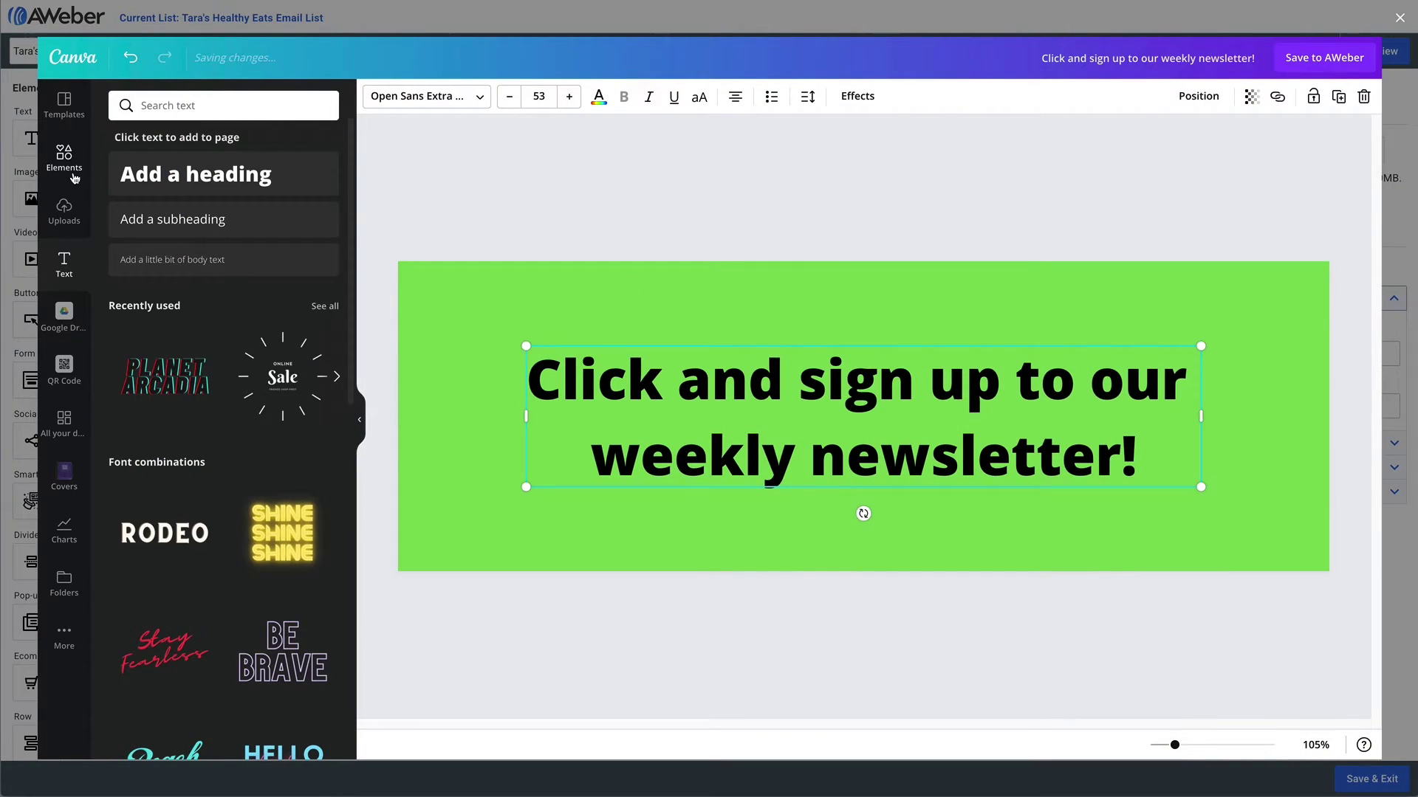
Add a sunflower graphic from a 'garden' element search to the banner's top-left
left_click(73, 175)
left_click(177, 105)
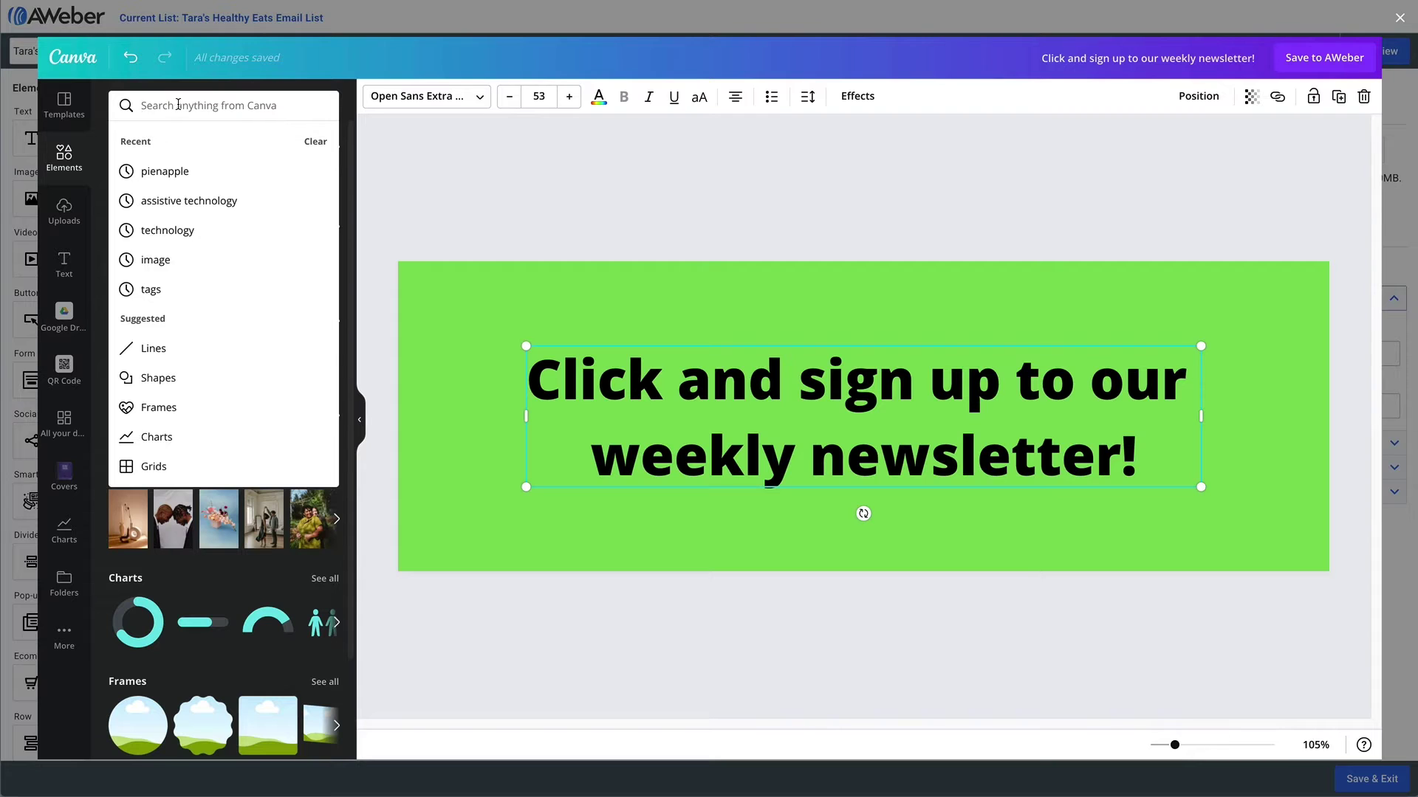
type("garden")
key("Return")
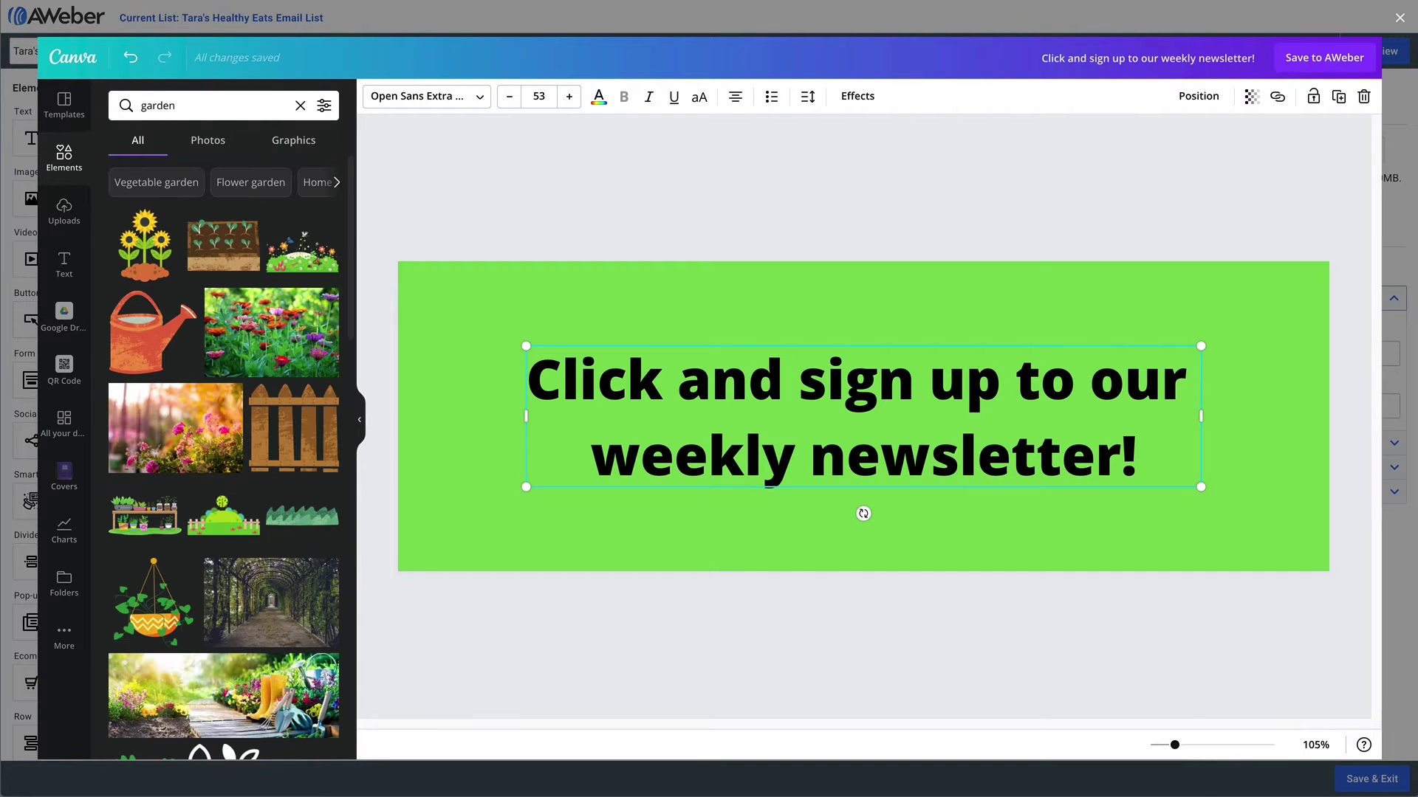
left_click(145, 245)
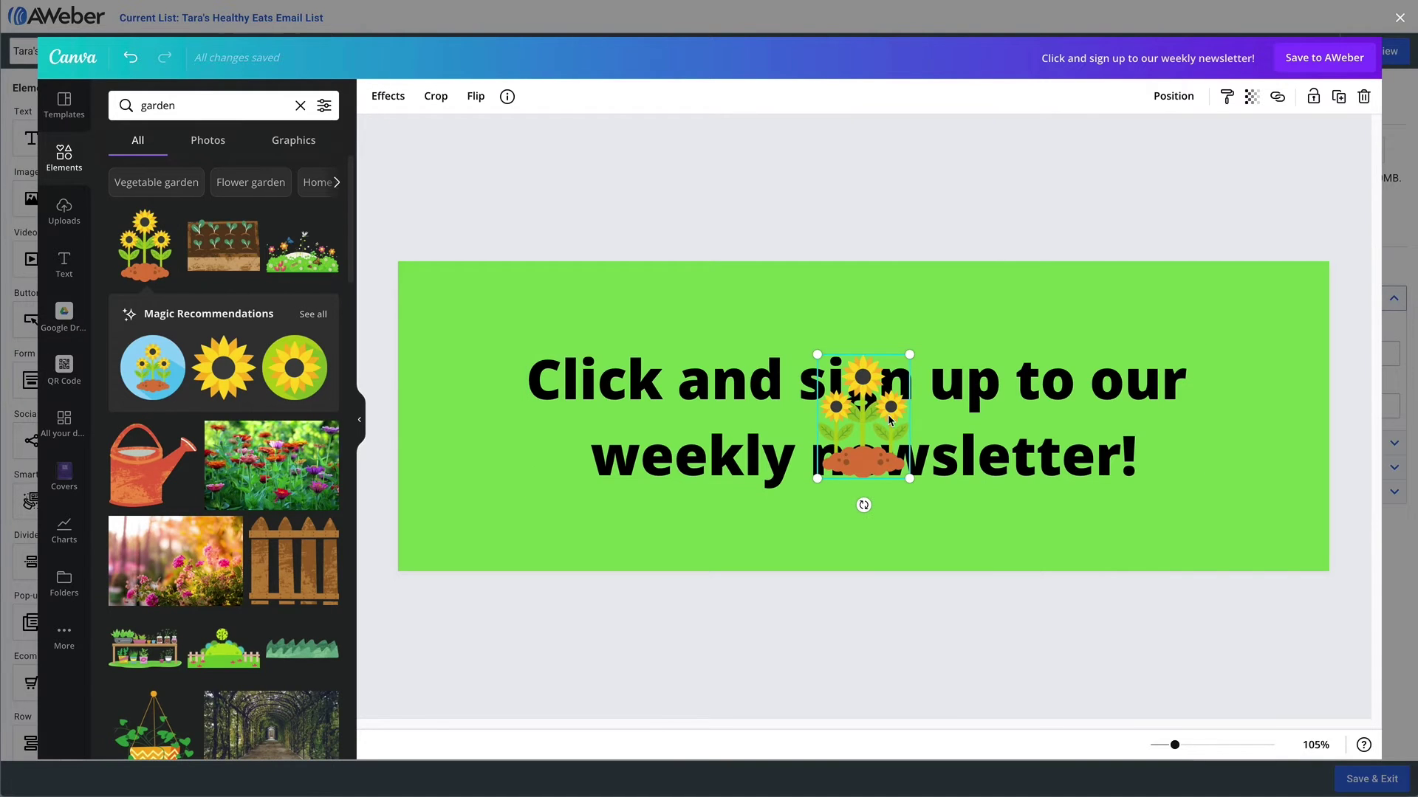
left_click_drag(890, 420, 486, 333)
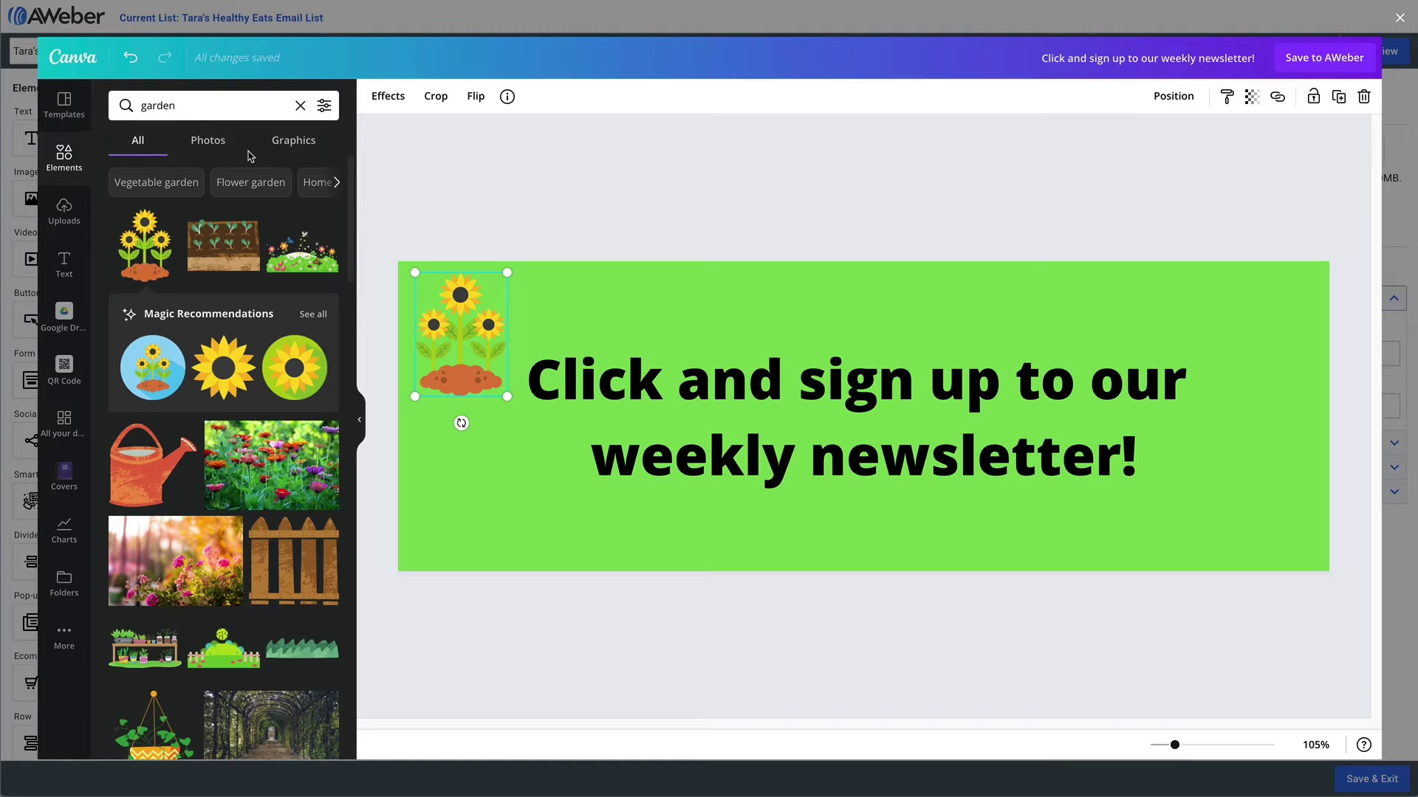
Add a crossed fork-and-spatula graphic from a 'kitchen' search to the banner's right side
double_click(160, 105)
type("kitchen")
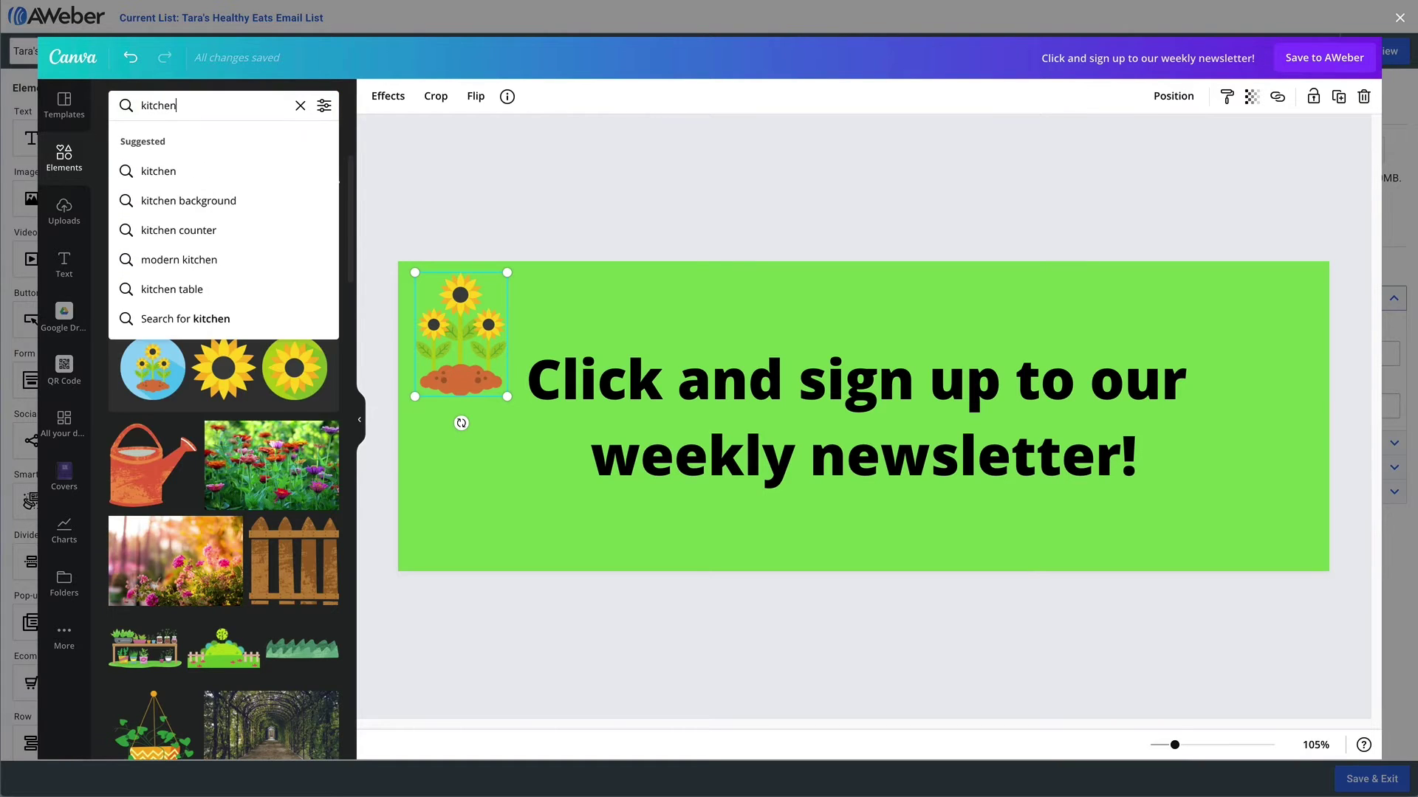
key("Return")
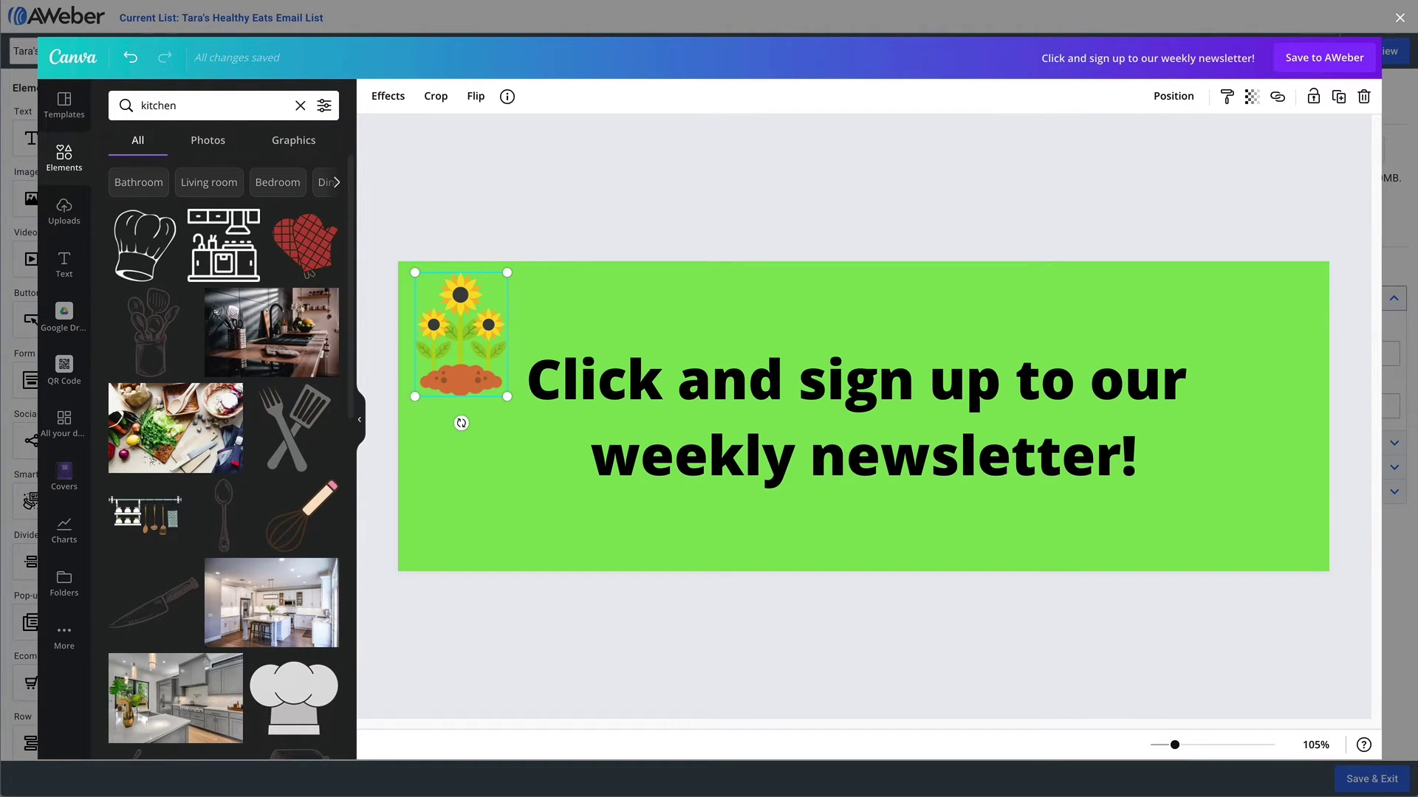
left_click(287, 428)
left_click_drag(842, 407, 1240, 472)
left_click(1096, 167)
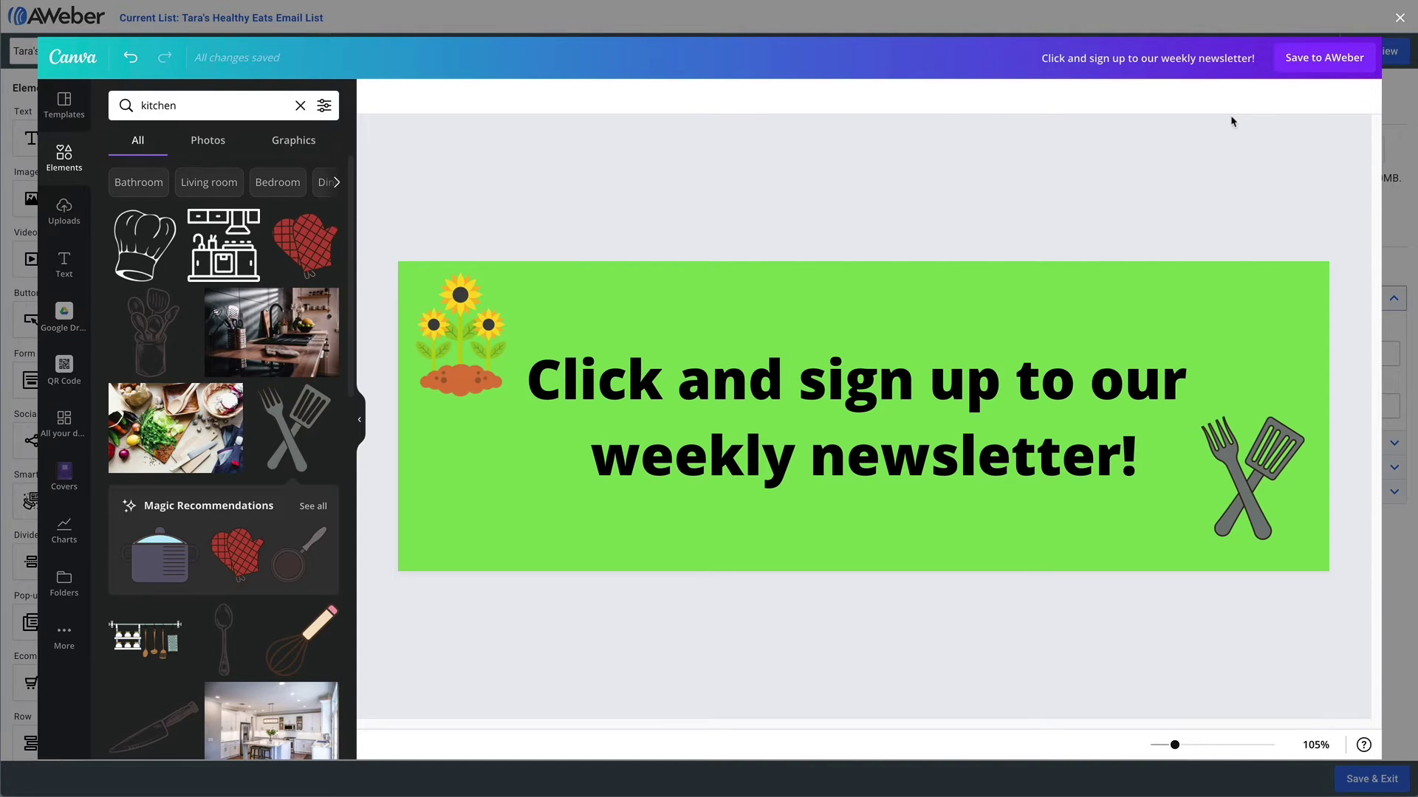
Save the banner to AWeber and scroll the template gallery down to Simple Sign Up
left_click(1324, 57)
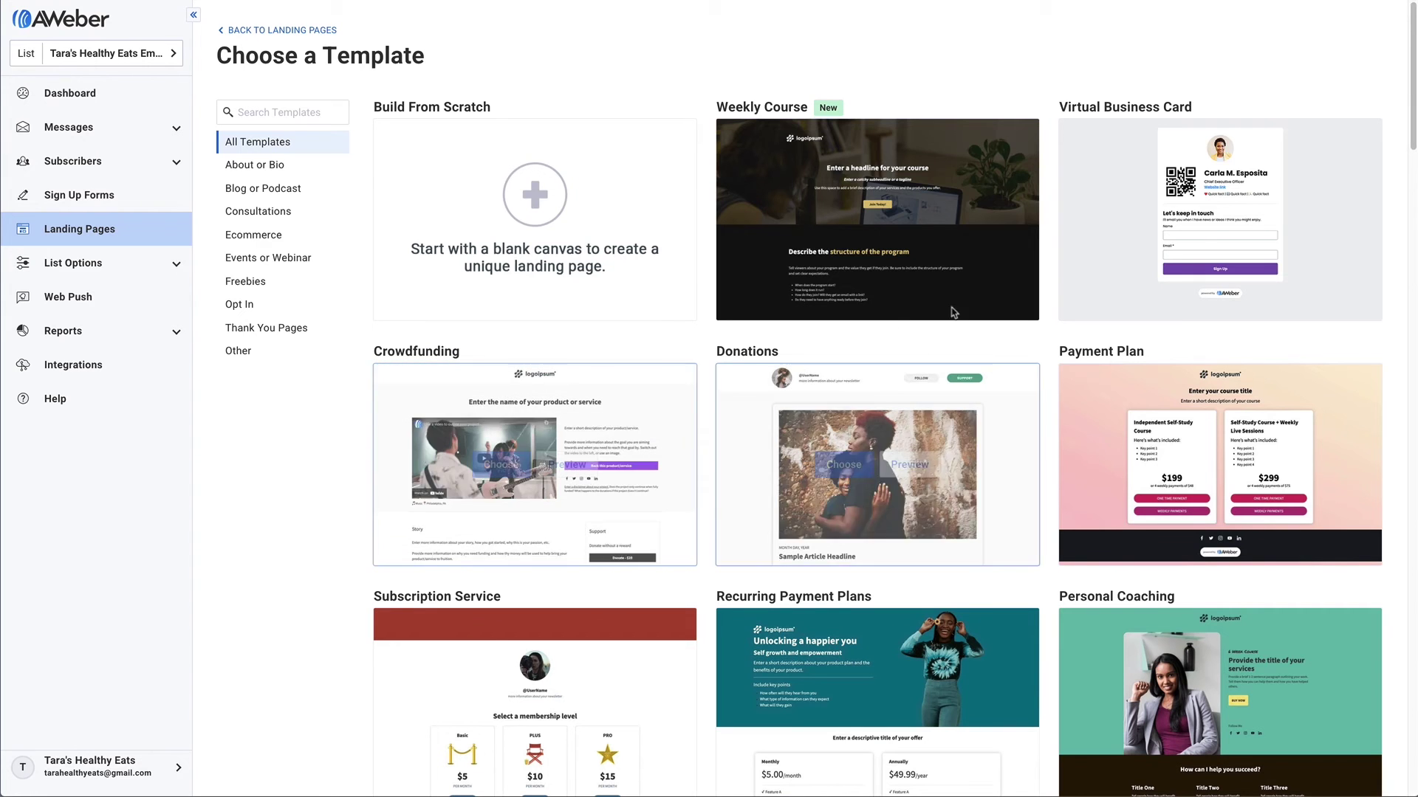
mouse_move(1322, 198)
scroll(1381, 175, "down", 10)
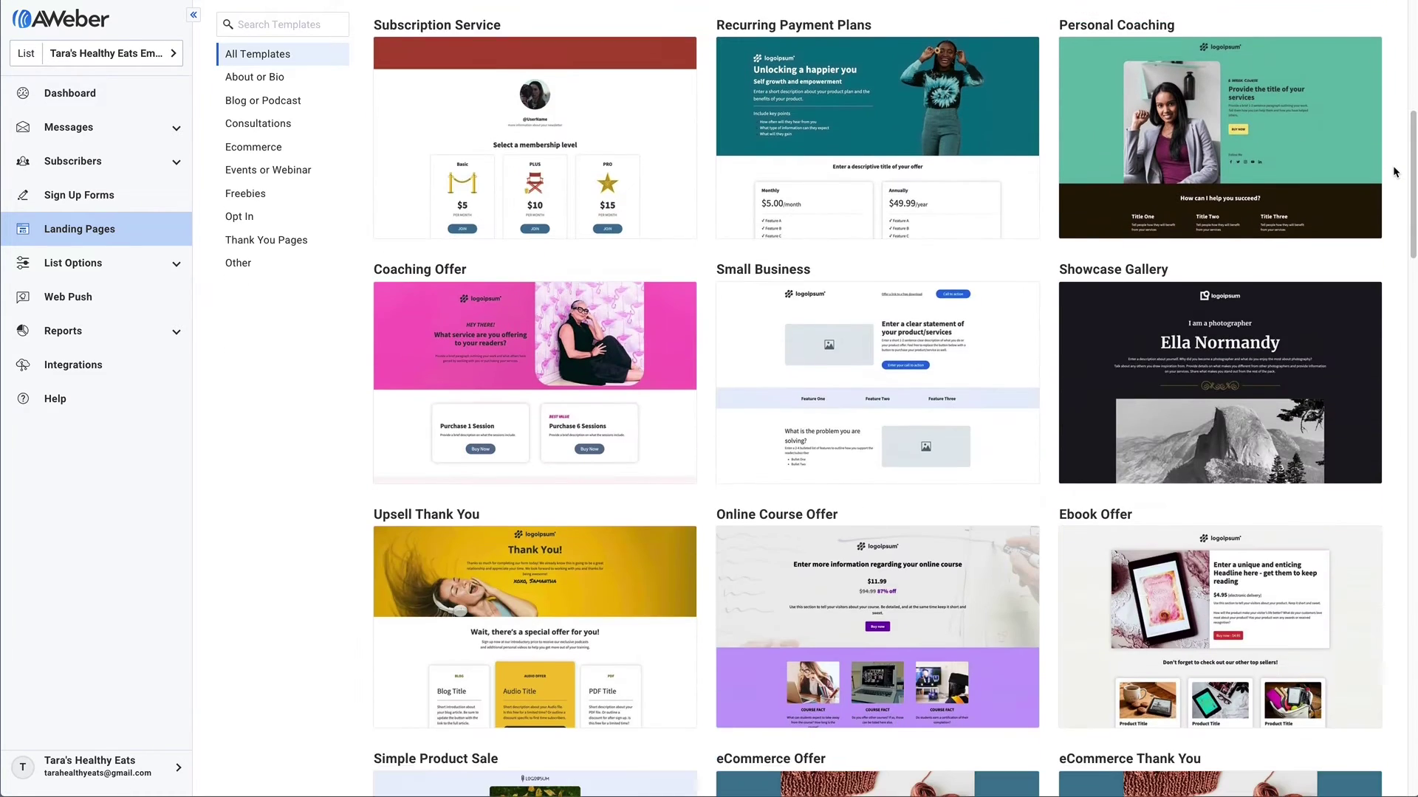
scroll(1394, 172, "down", 14)
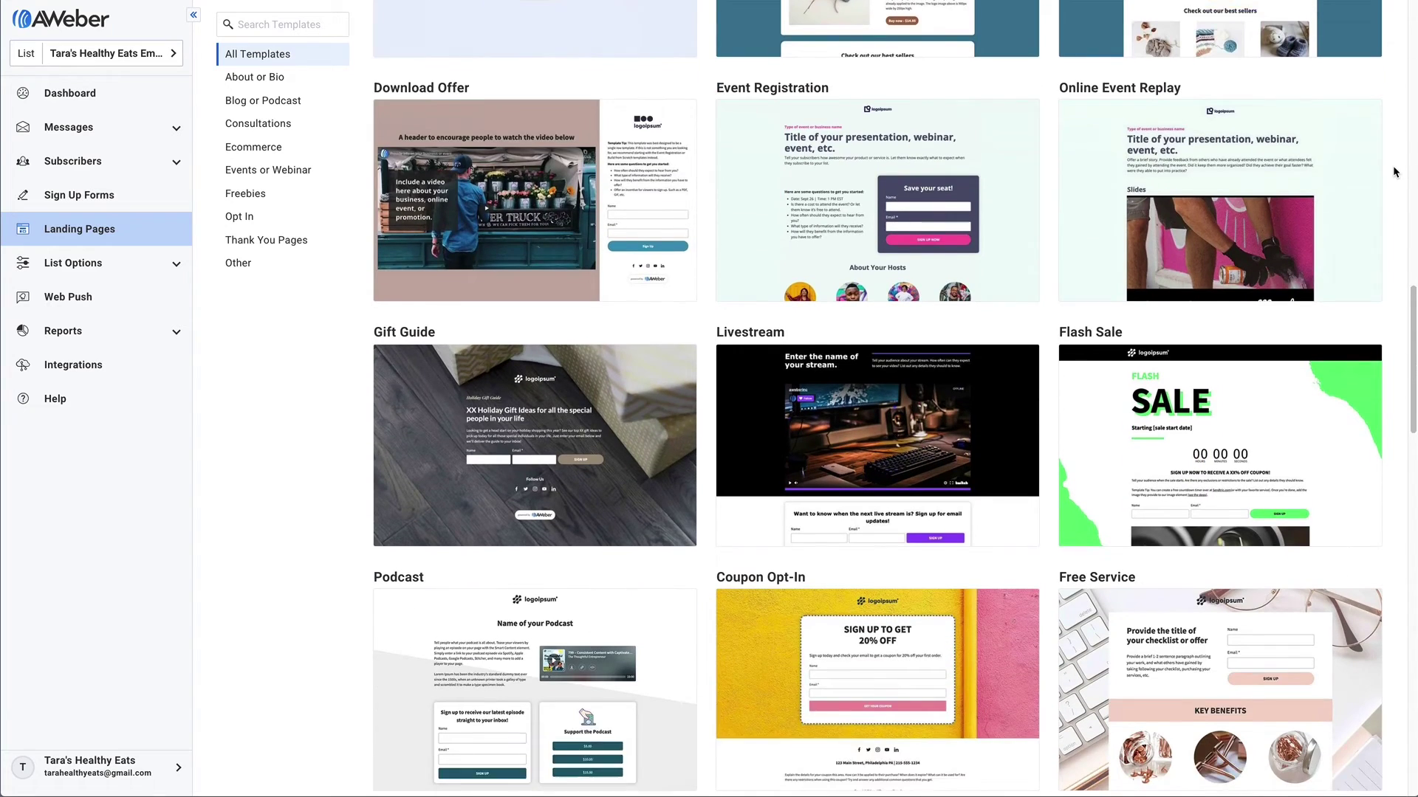
scroll(1394, 172, "down", 11)
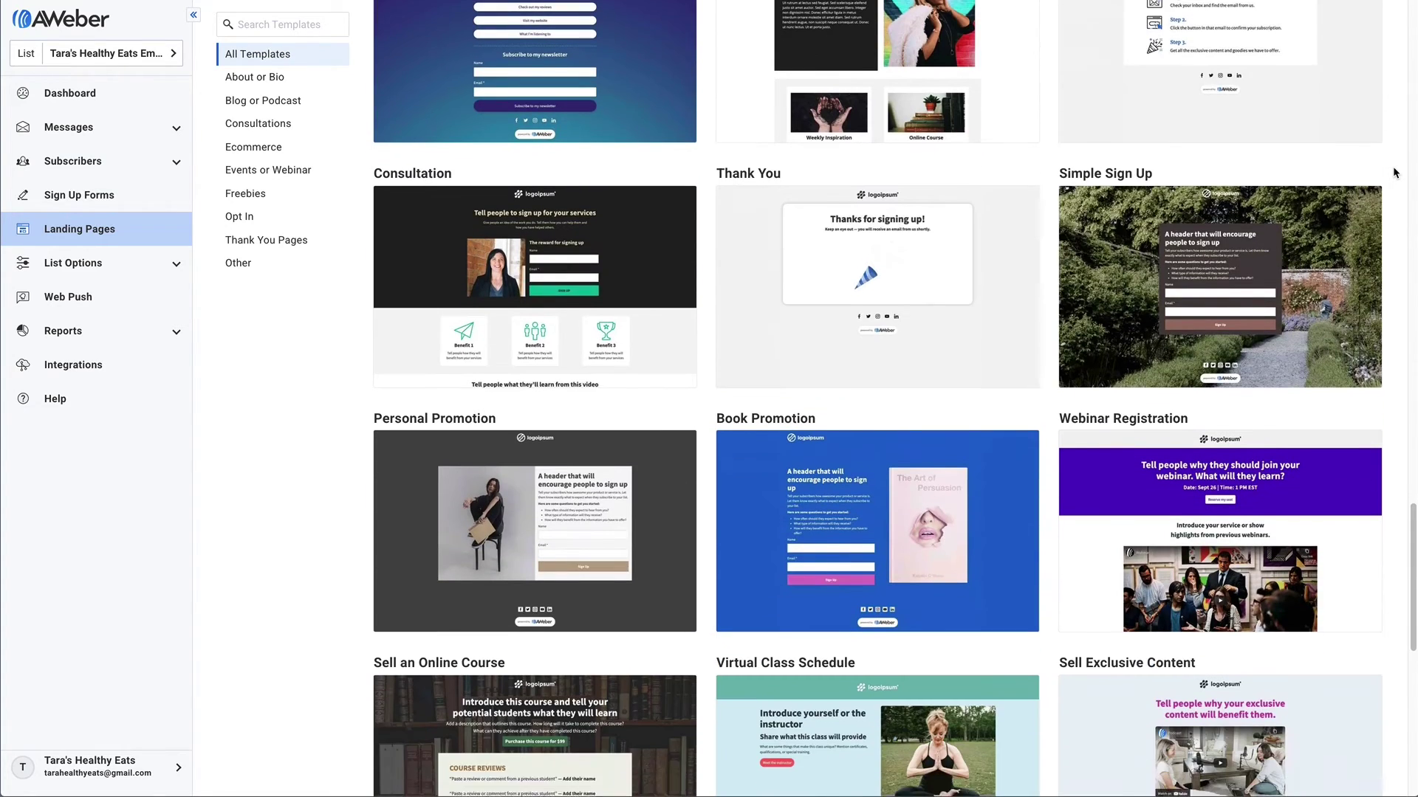
Start a Simple Sign Up landing page and copy the #EDF4F5 page background hex value
mouse_move(1227, 234)
left_click(1191, 296)
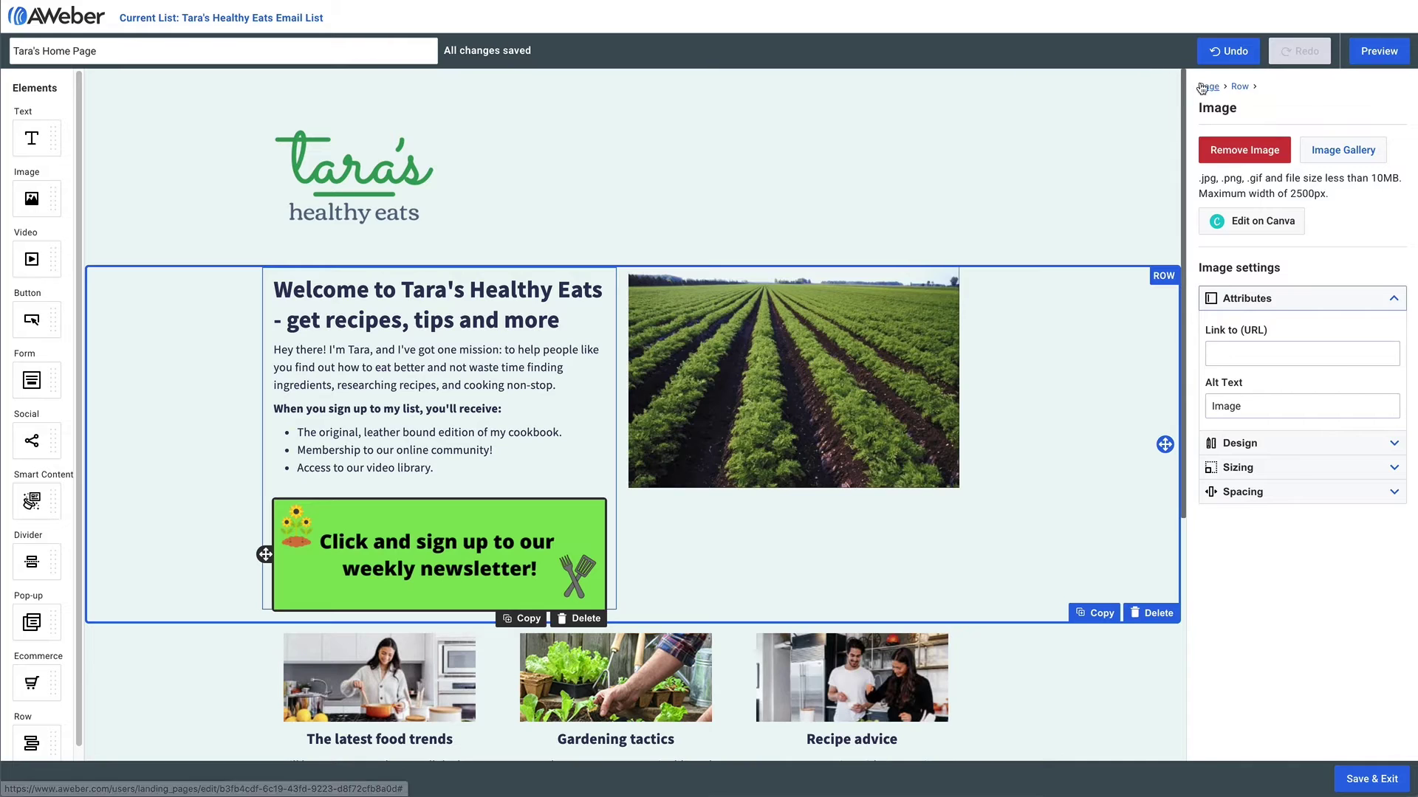
left_click(1204, 86)
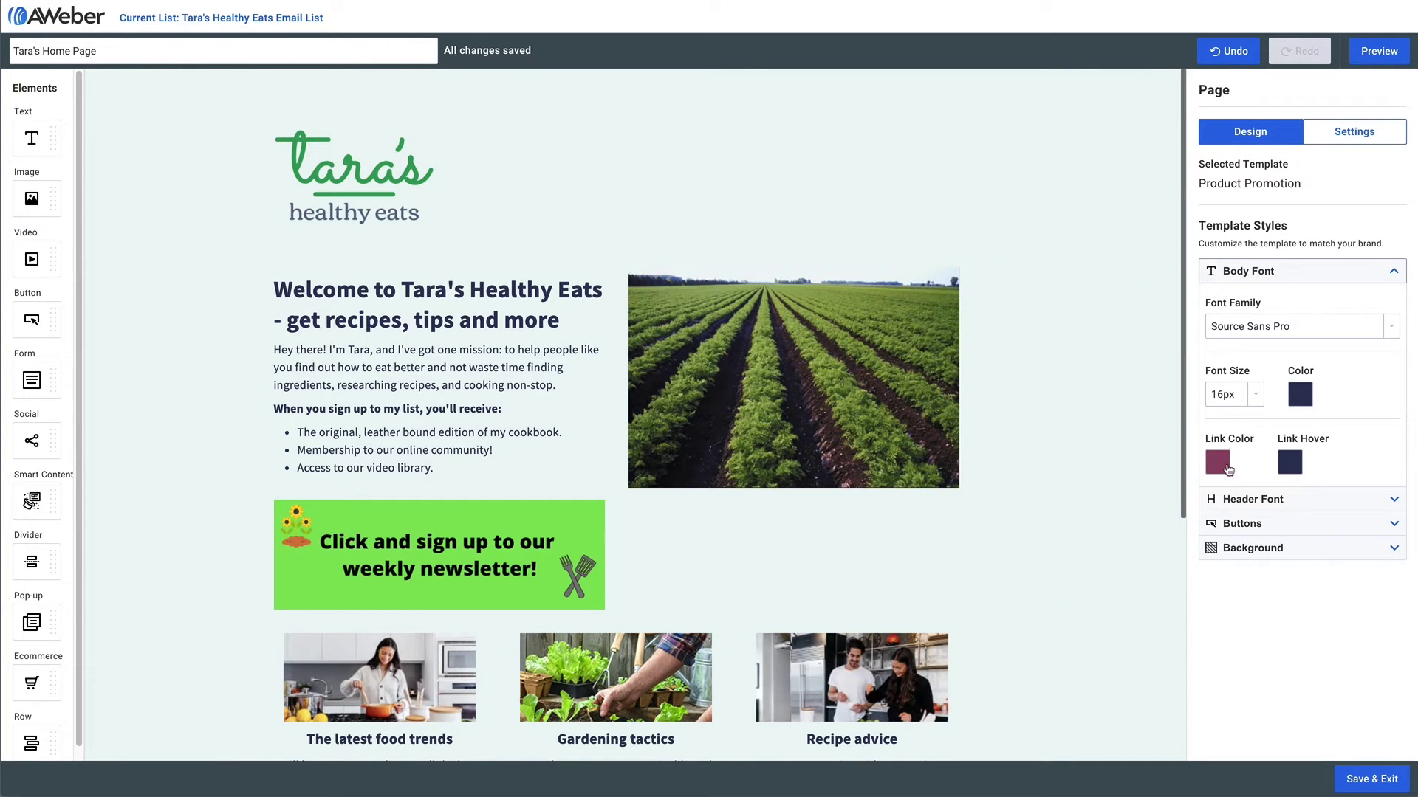
left_click(1229, 550)
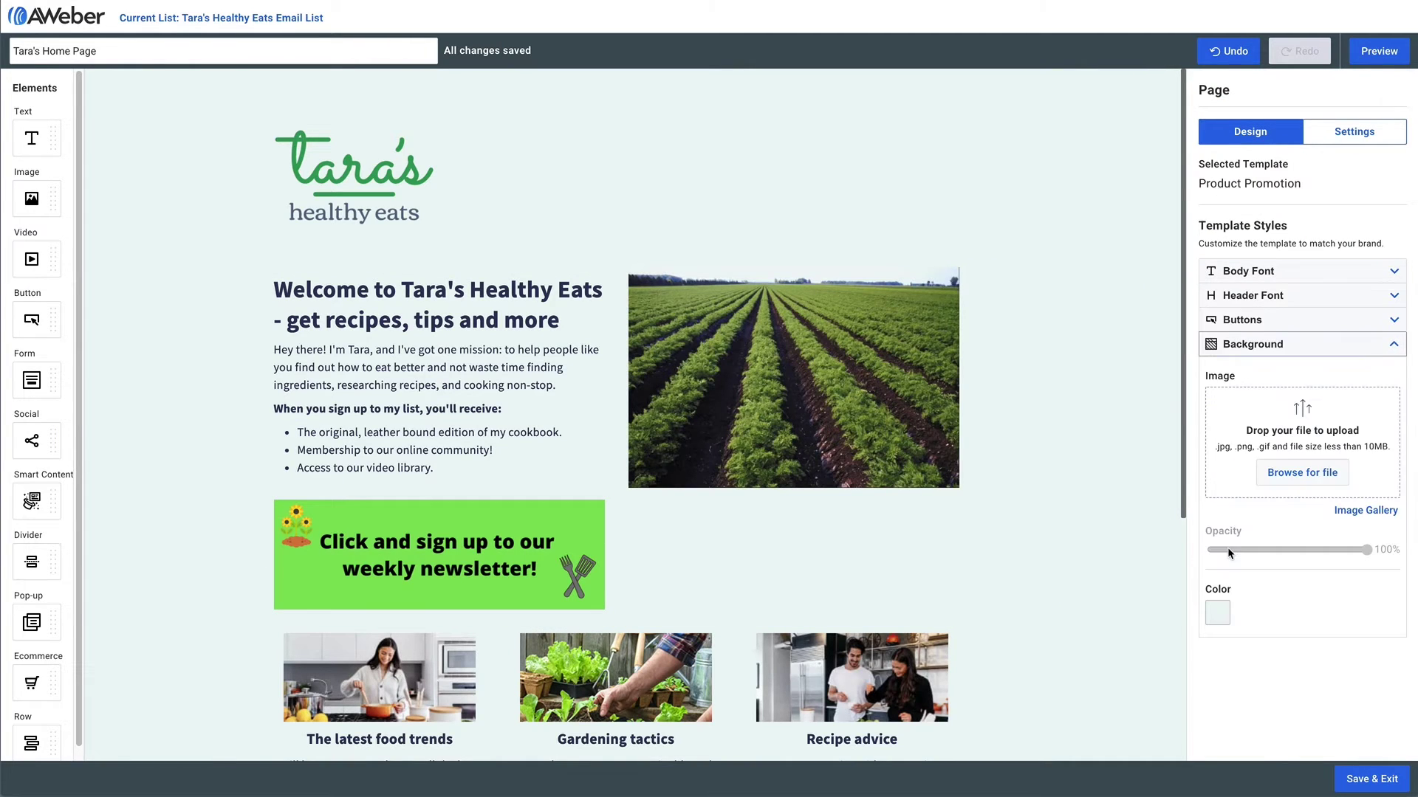
left_click(1219, 615)
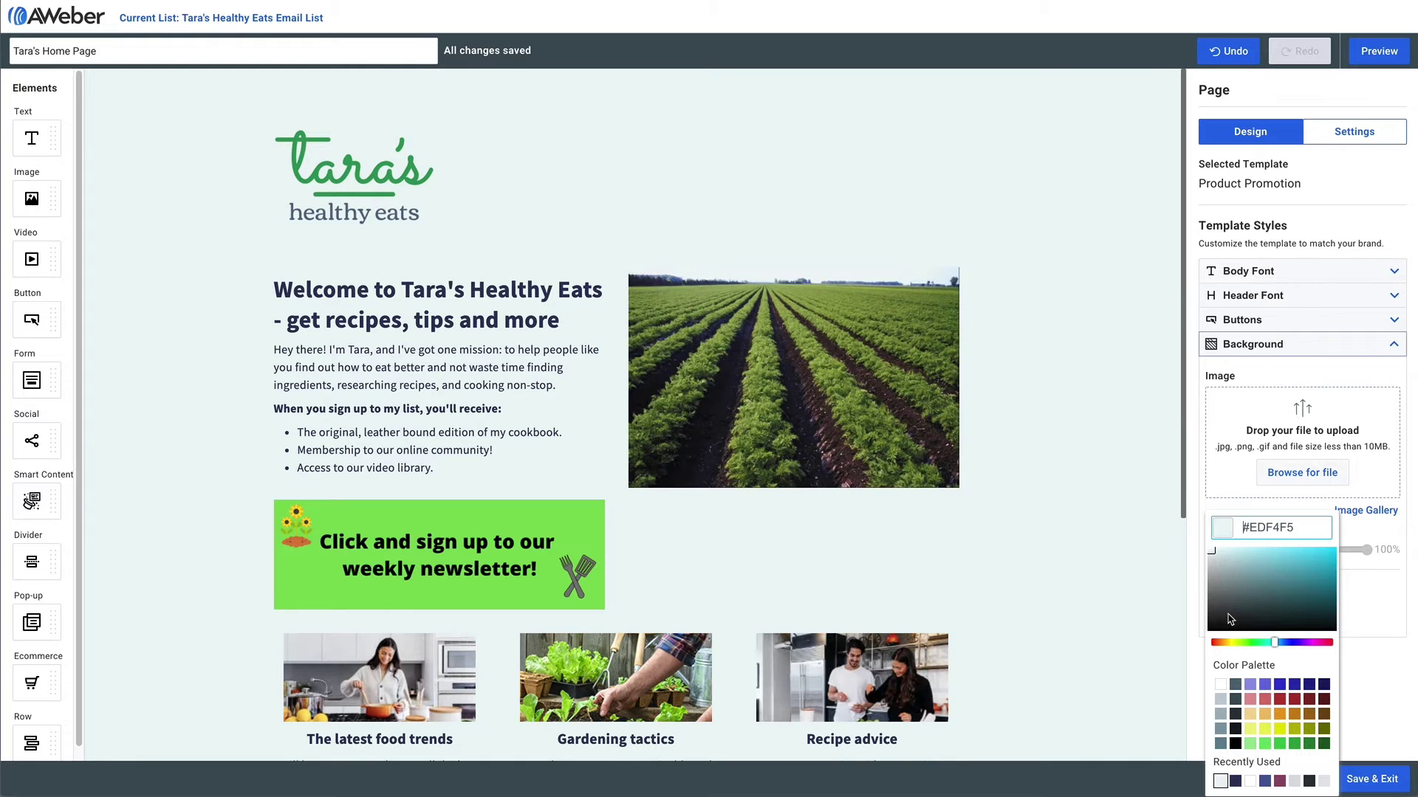
triple_click(1261, 526)
right_click(1261, 524)
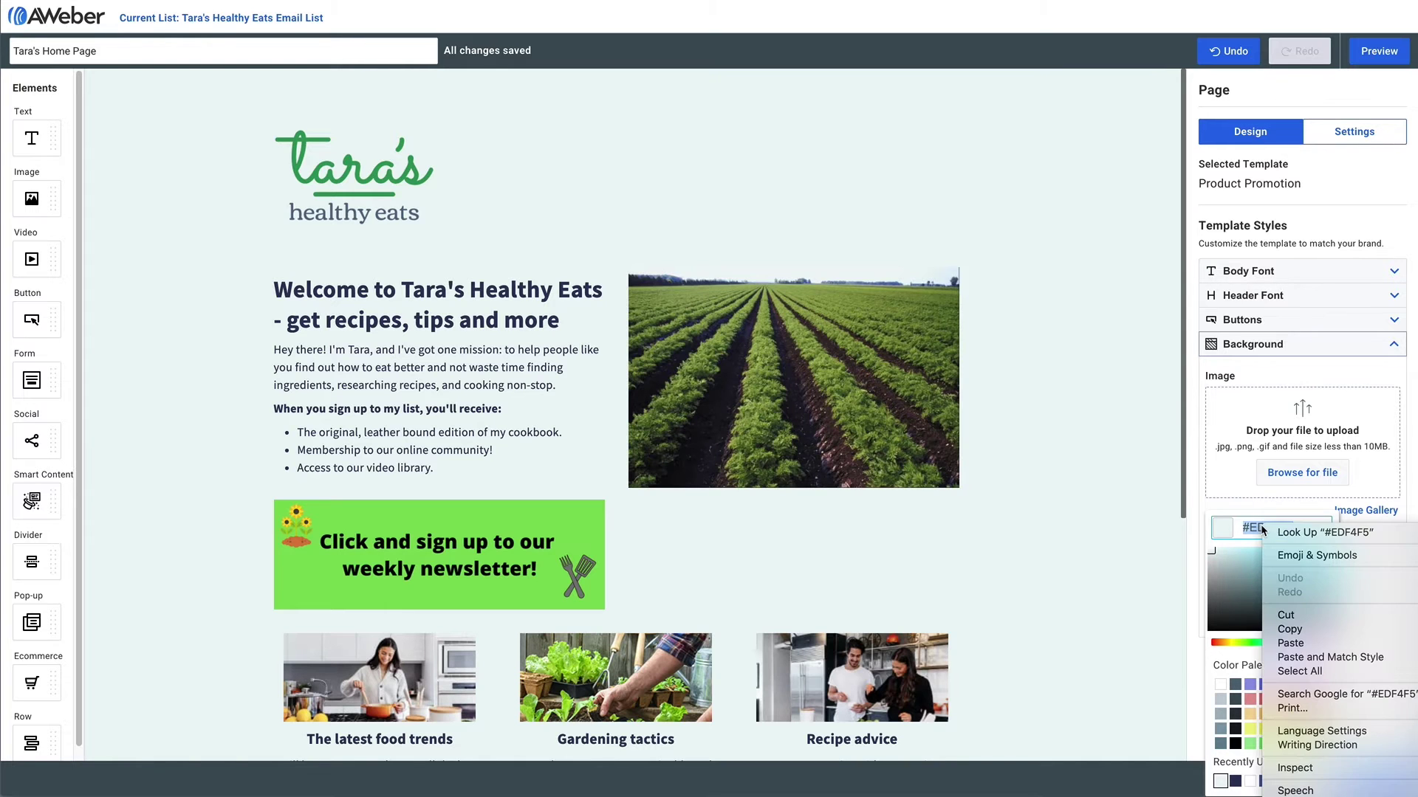
left_click(1300, 629)
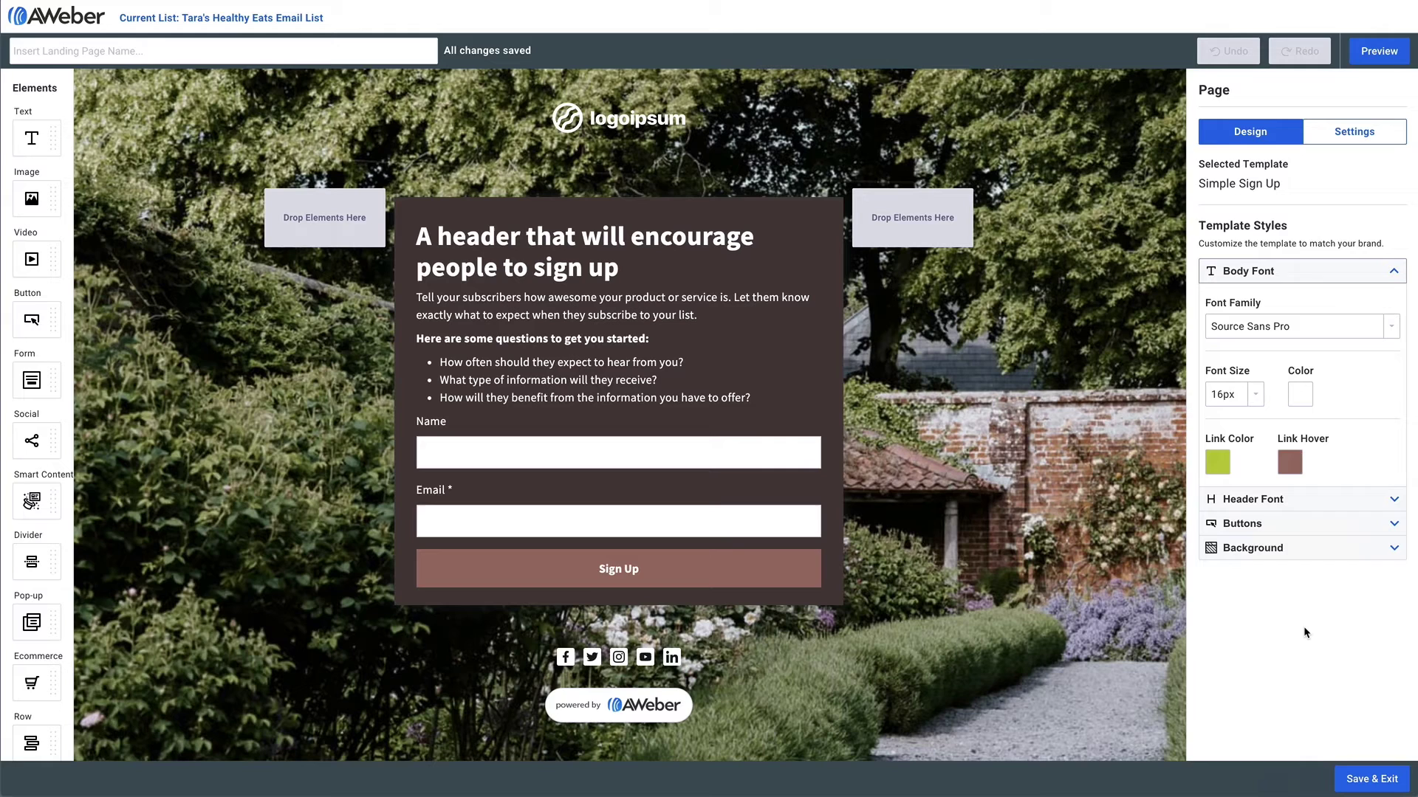
Remove the garden background photo and paste #EDF4F5 as the page background colour
left_click(1256, 545)
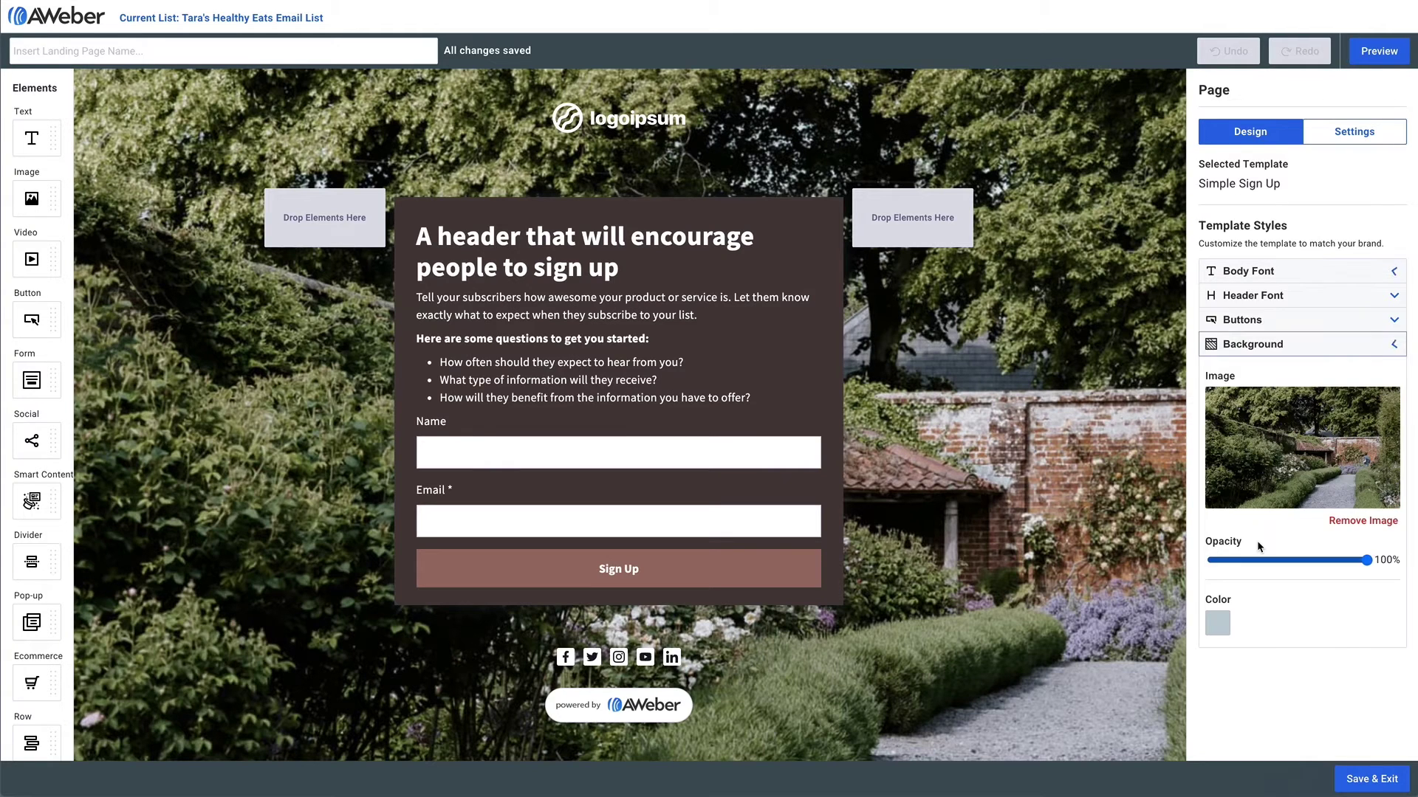
left_click(1337, 522)
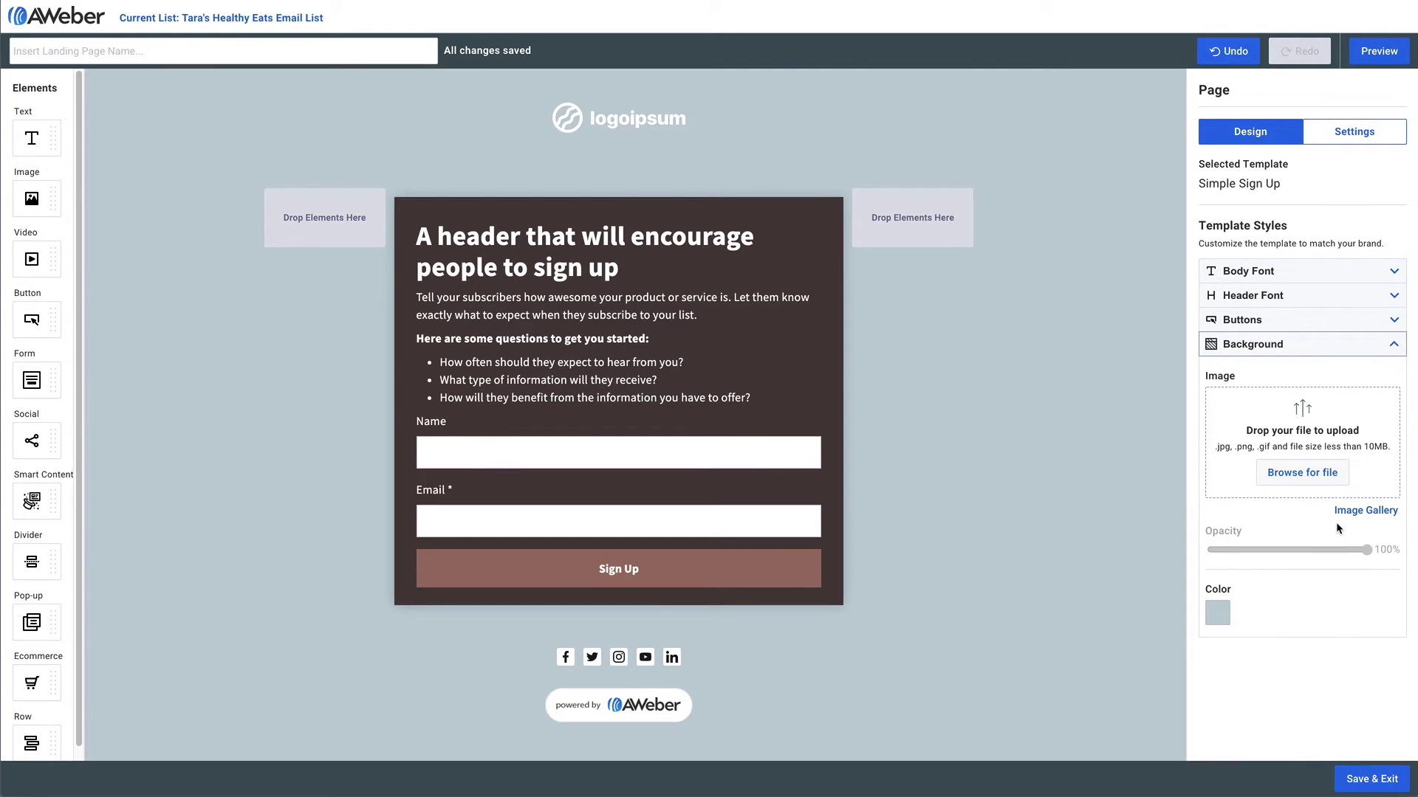
left_click(1224, 621)
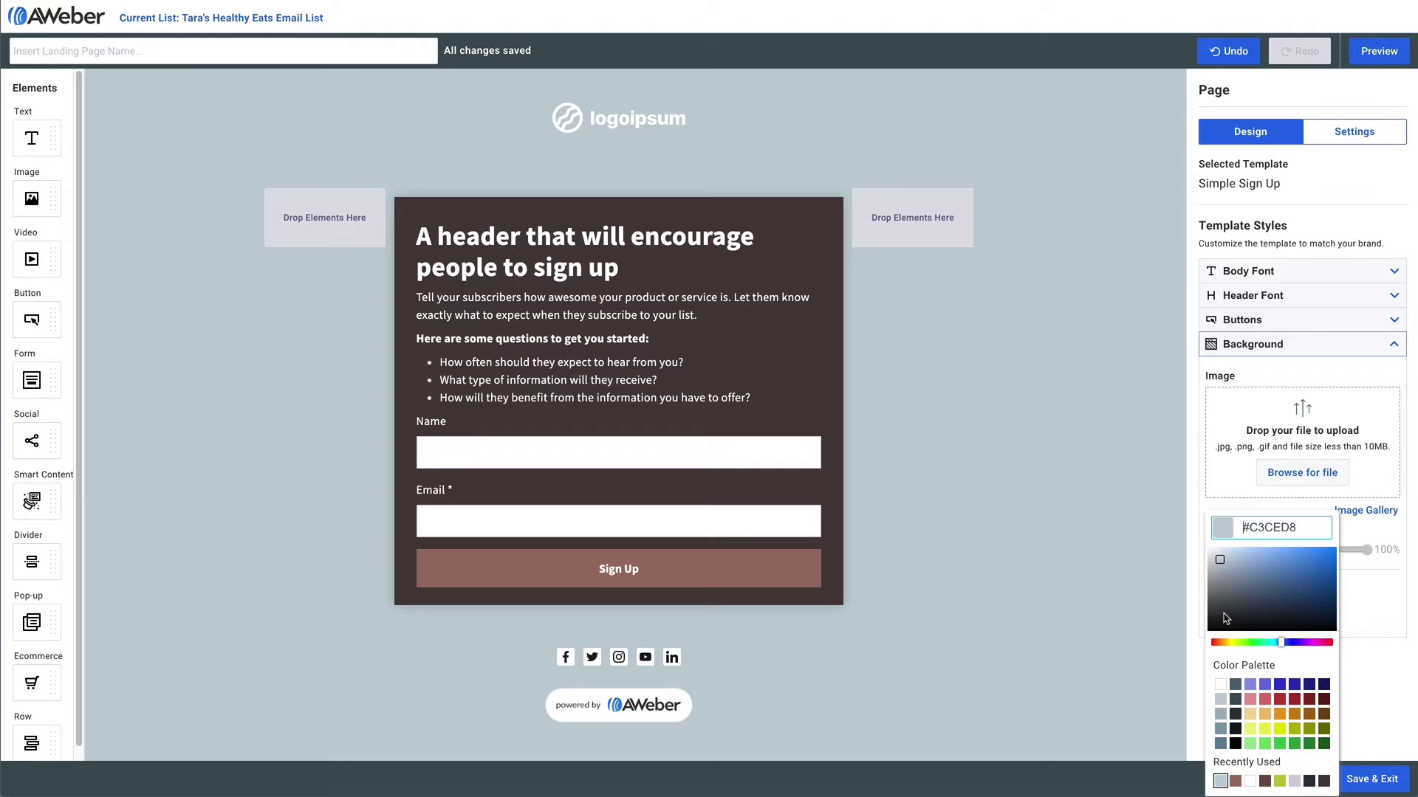
double_click(1281, 525)
right_click(1280, 520)
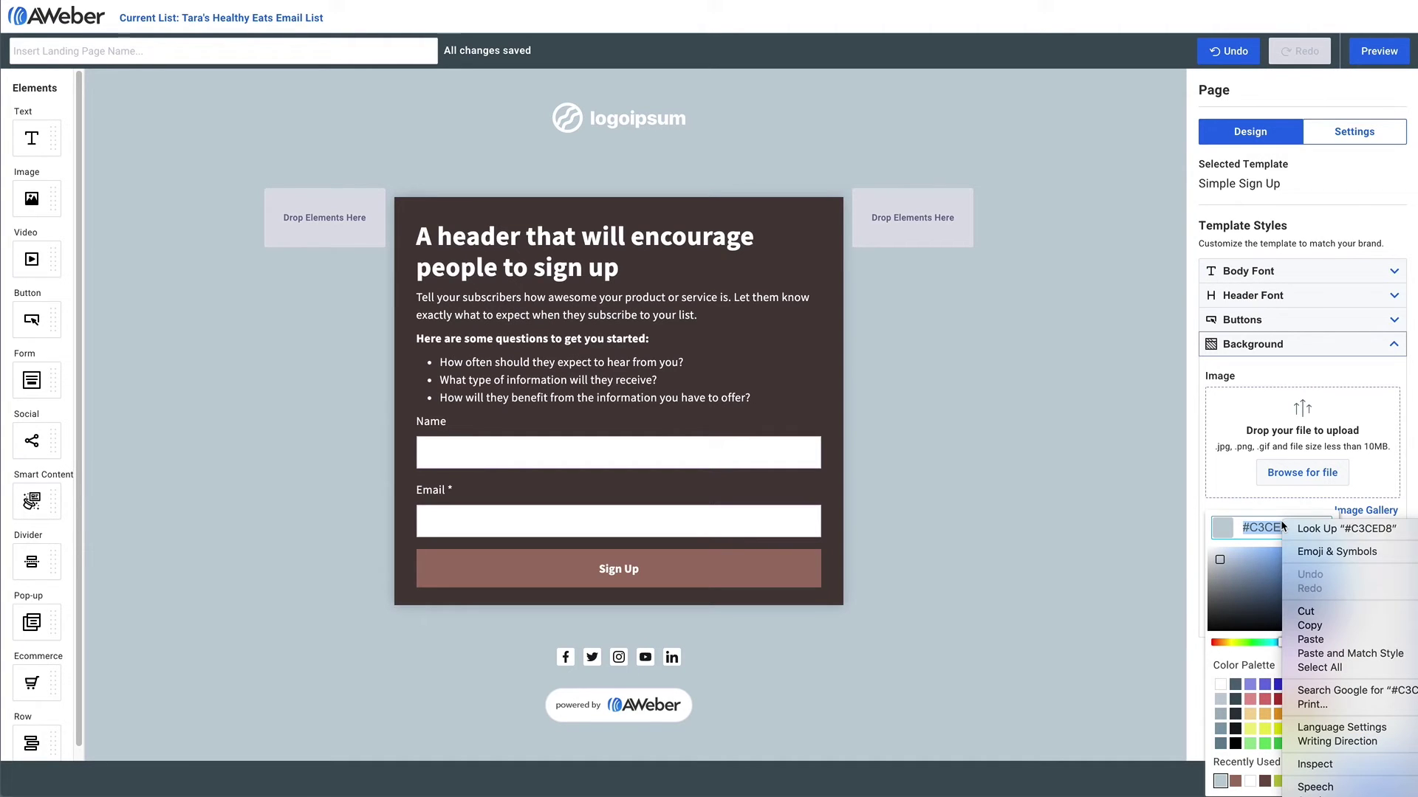
left_click(1325, 639)
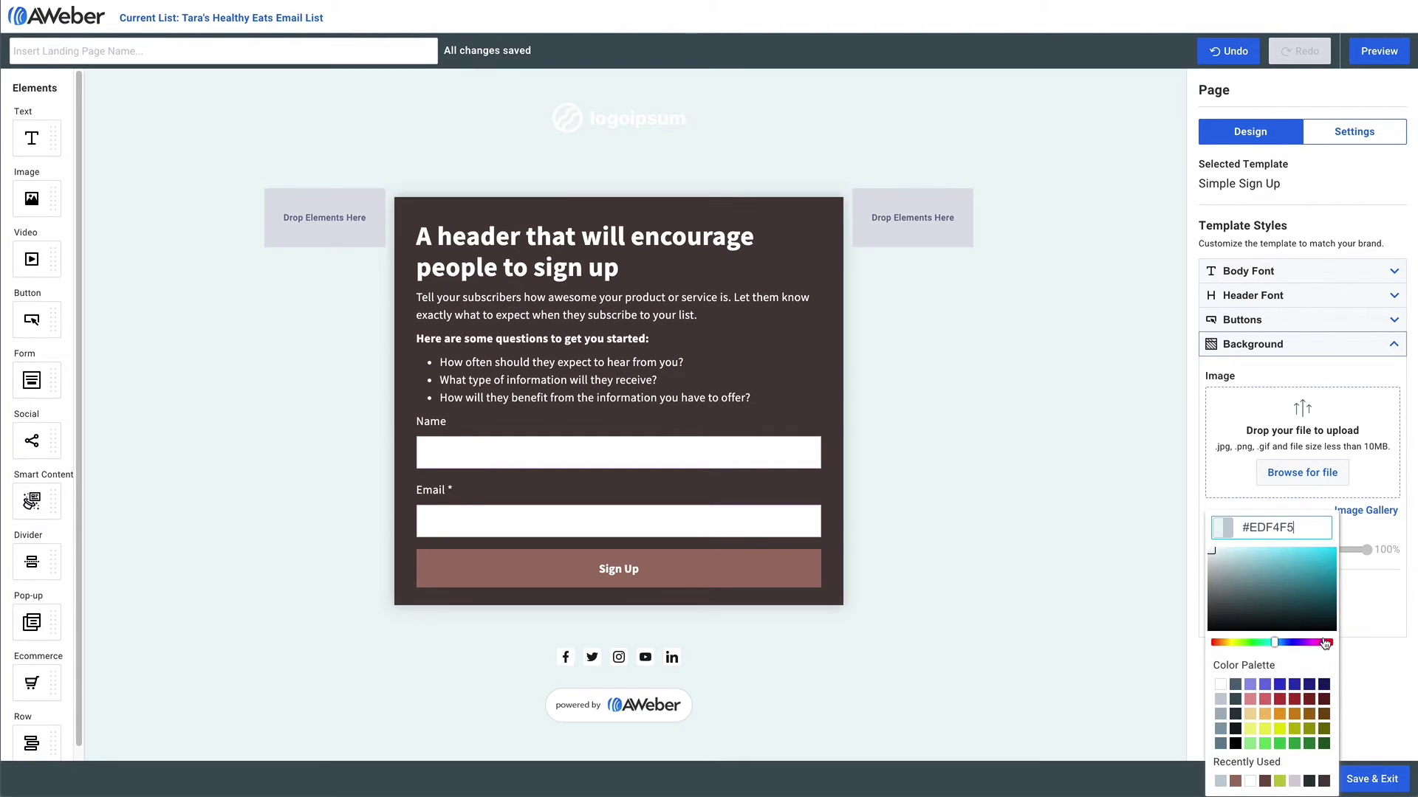
left_click(1221, 503)
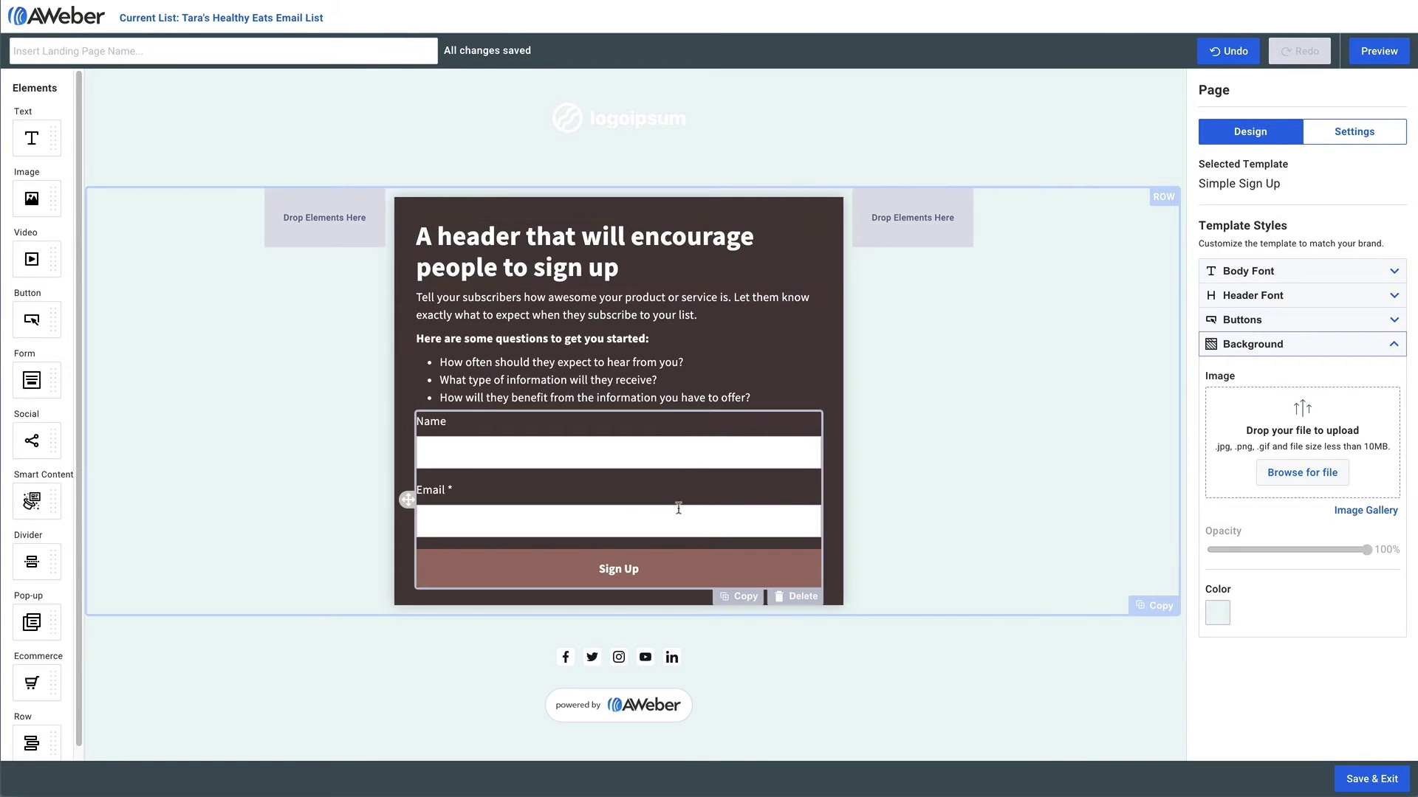
Swap the placeholder logo for the Tara's healthy eats logo from My Images, page 2
left_click(609, 140)
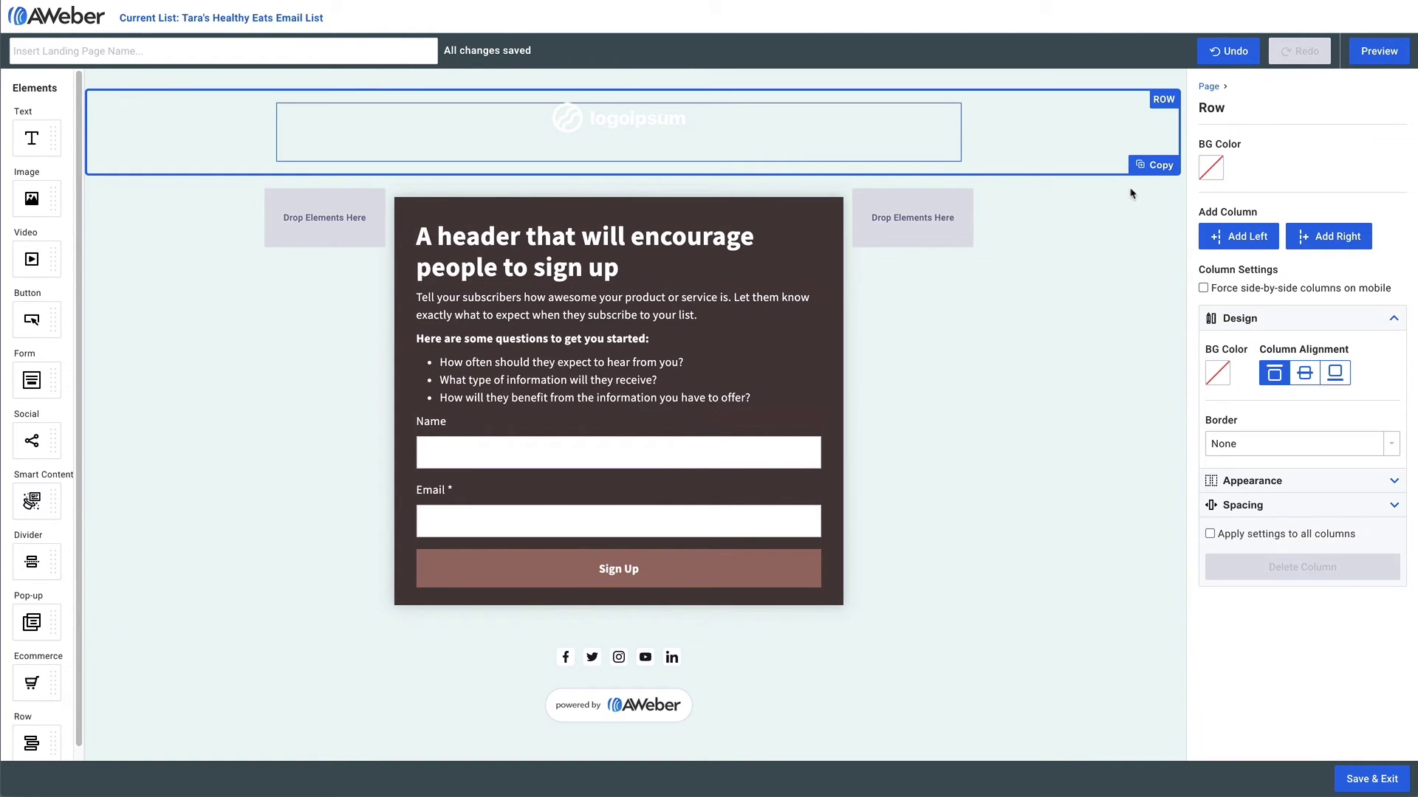
left_click(639, 135)
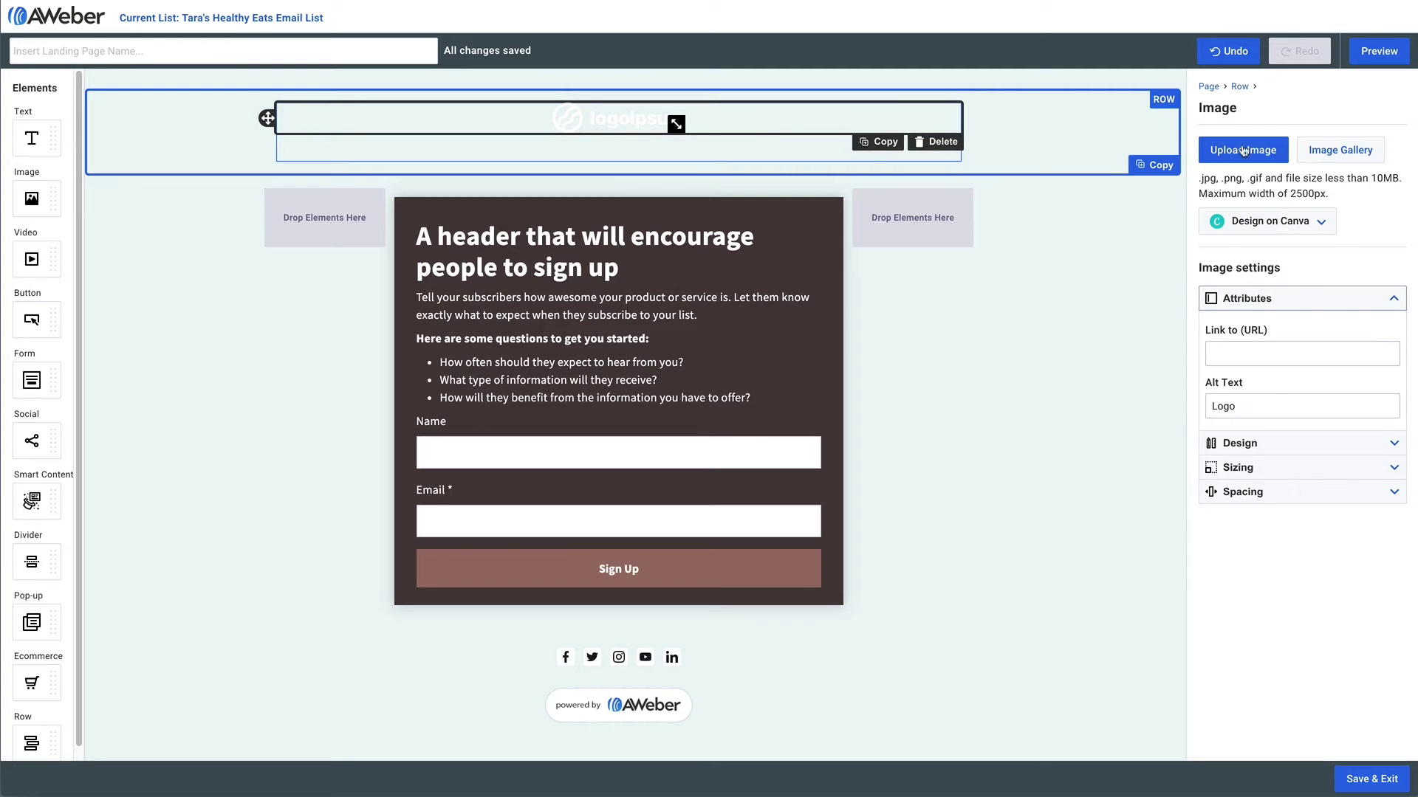
left_click(1340, 150)
left_click(512, 80)
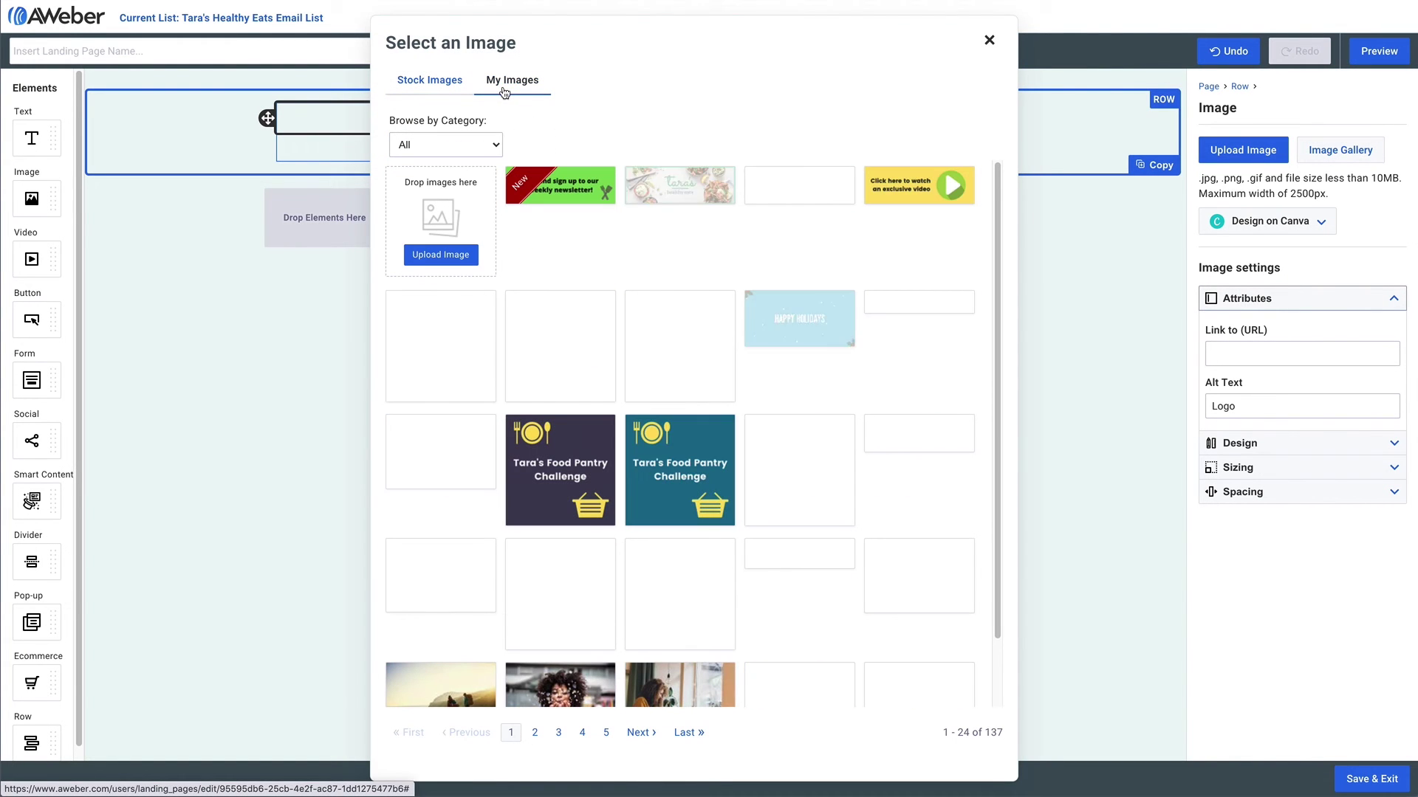
left_click(535, 732)
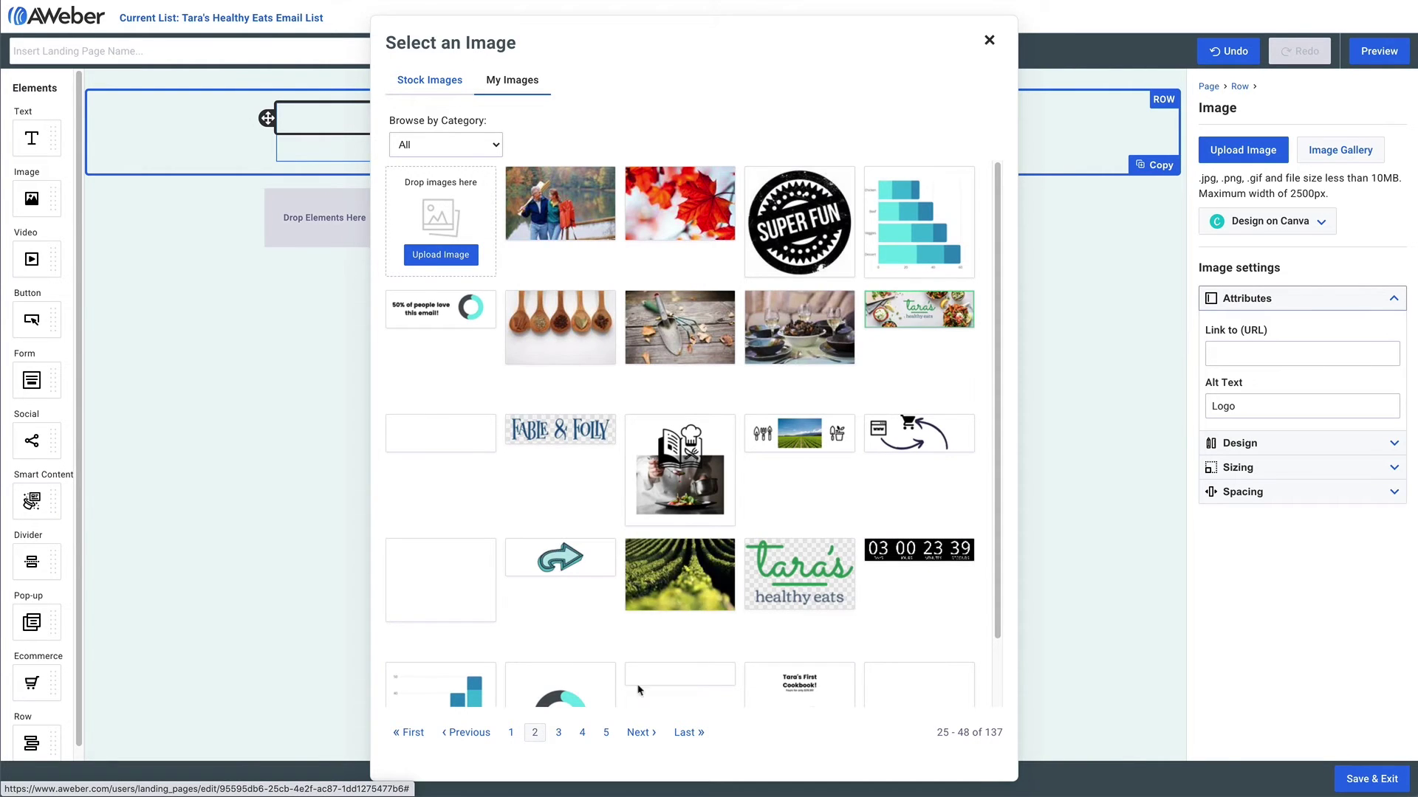
left_click(782, 586)
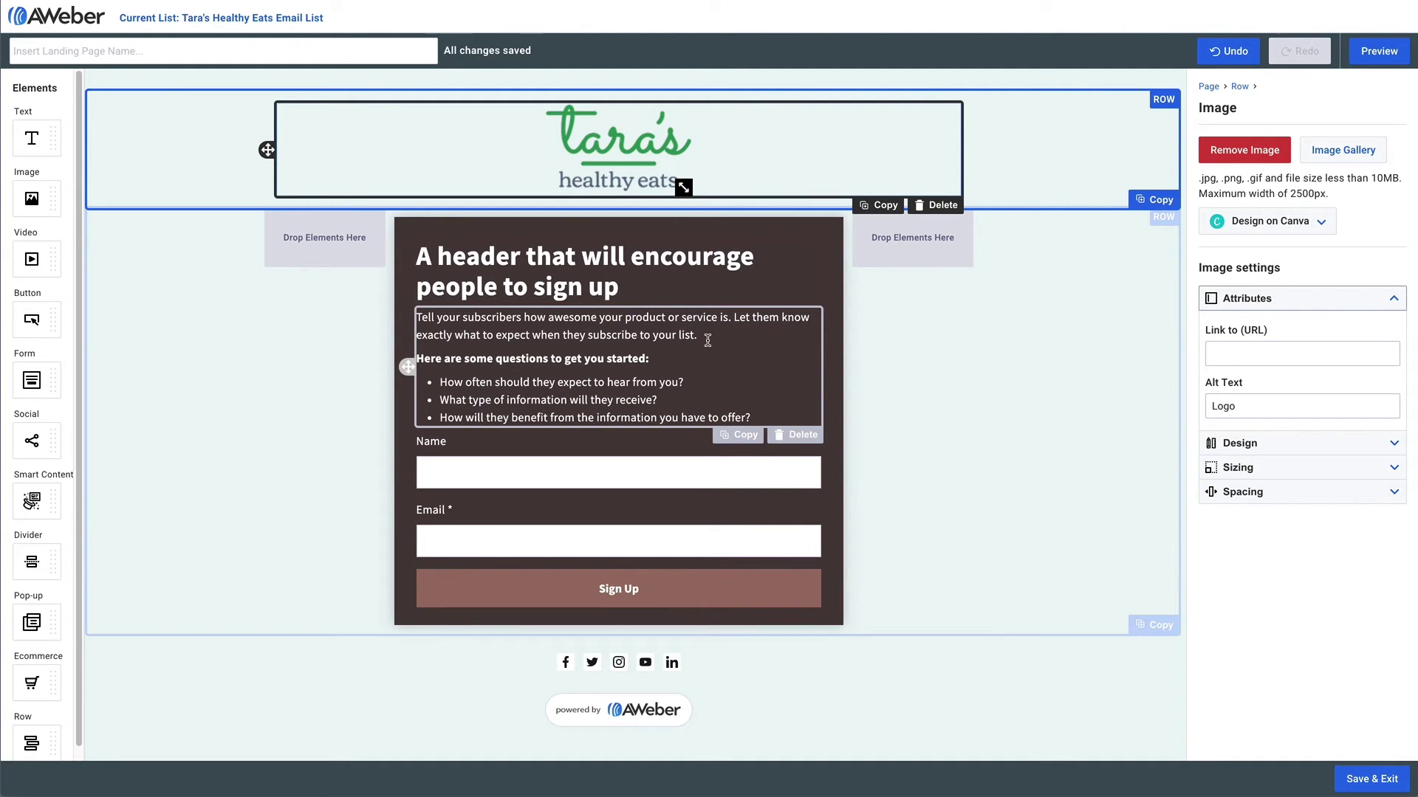
Title the landing page 'Sign up form page', save and exit, then publish it live
left_click(338, 57)
type("Sig")
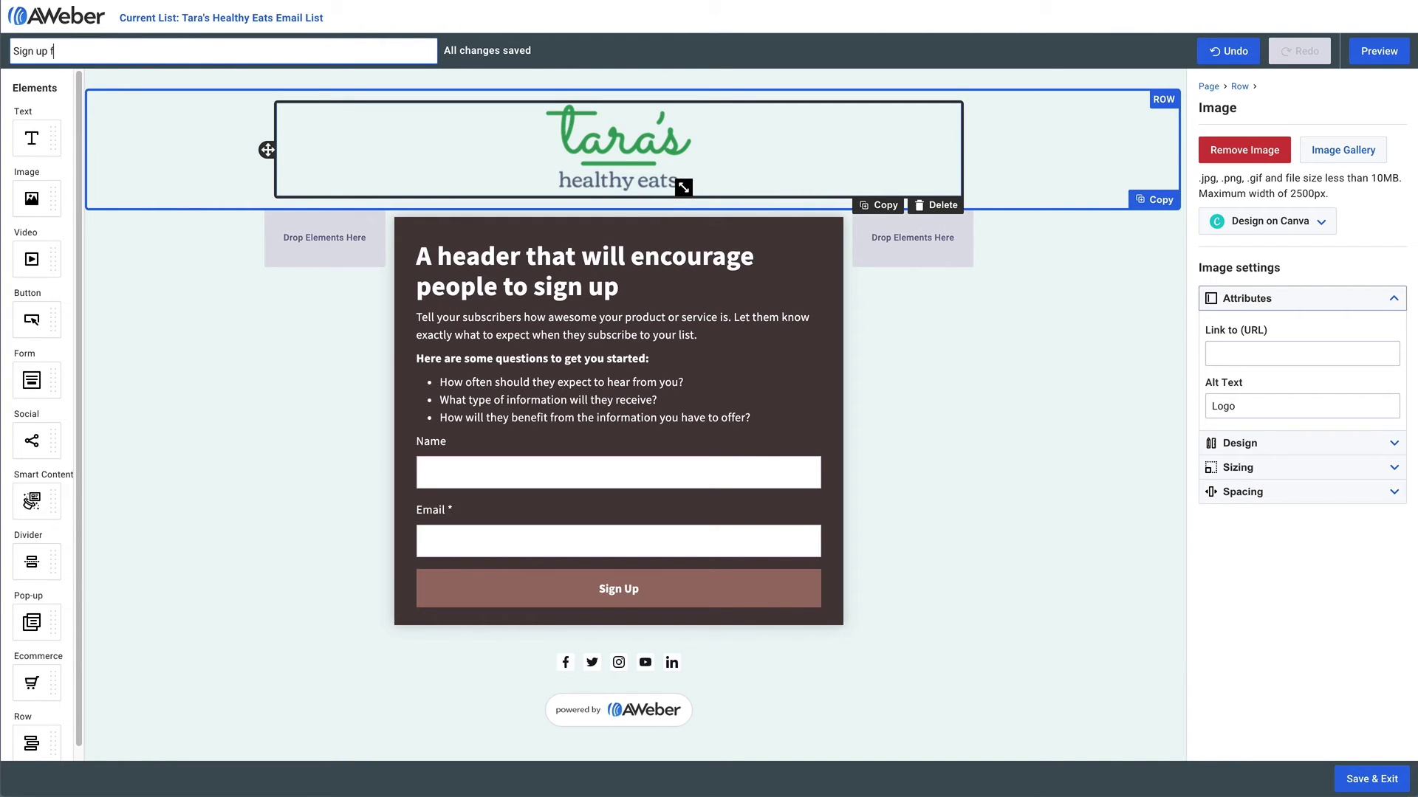
type("orm page")
left_click(1361, 788)
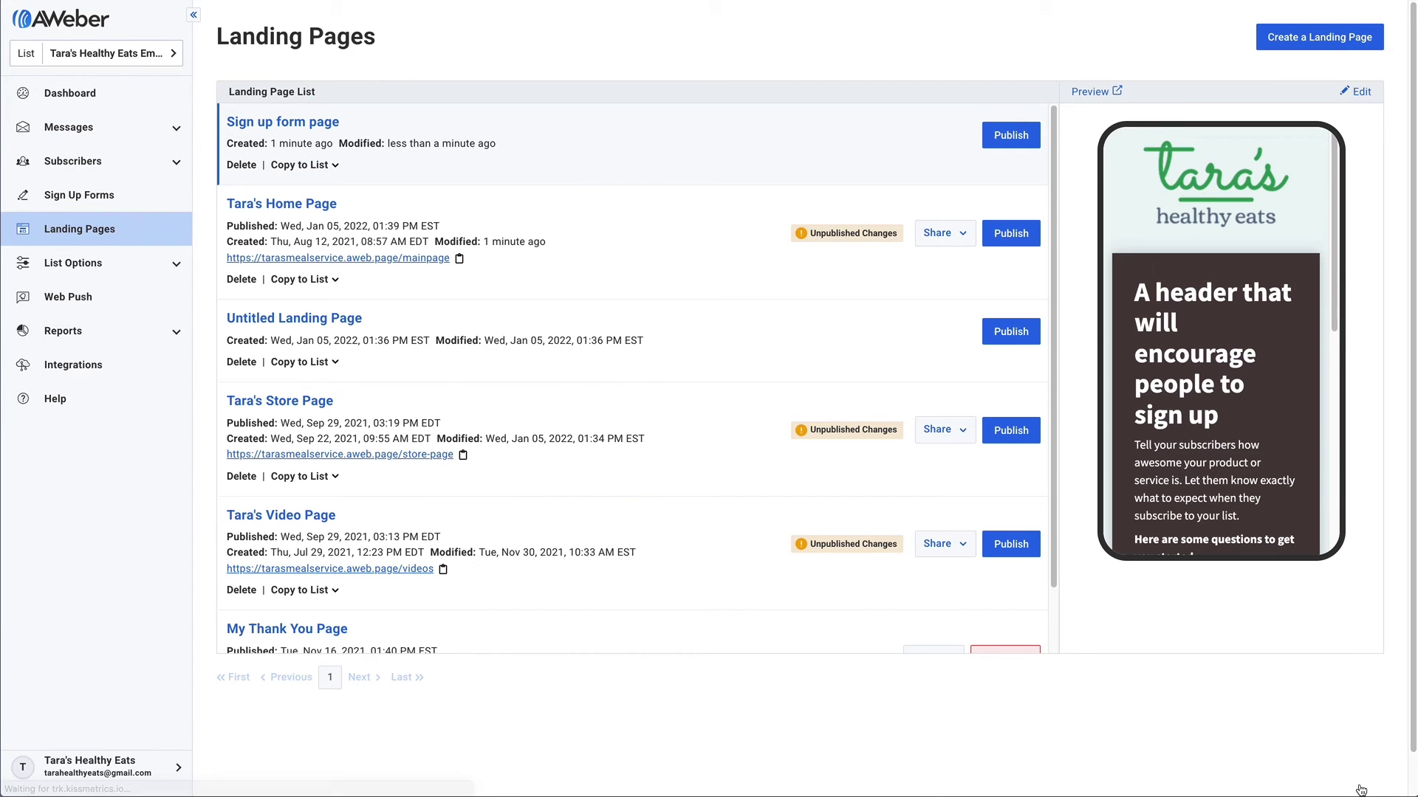
left_click(1008, 141)
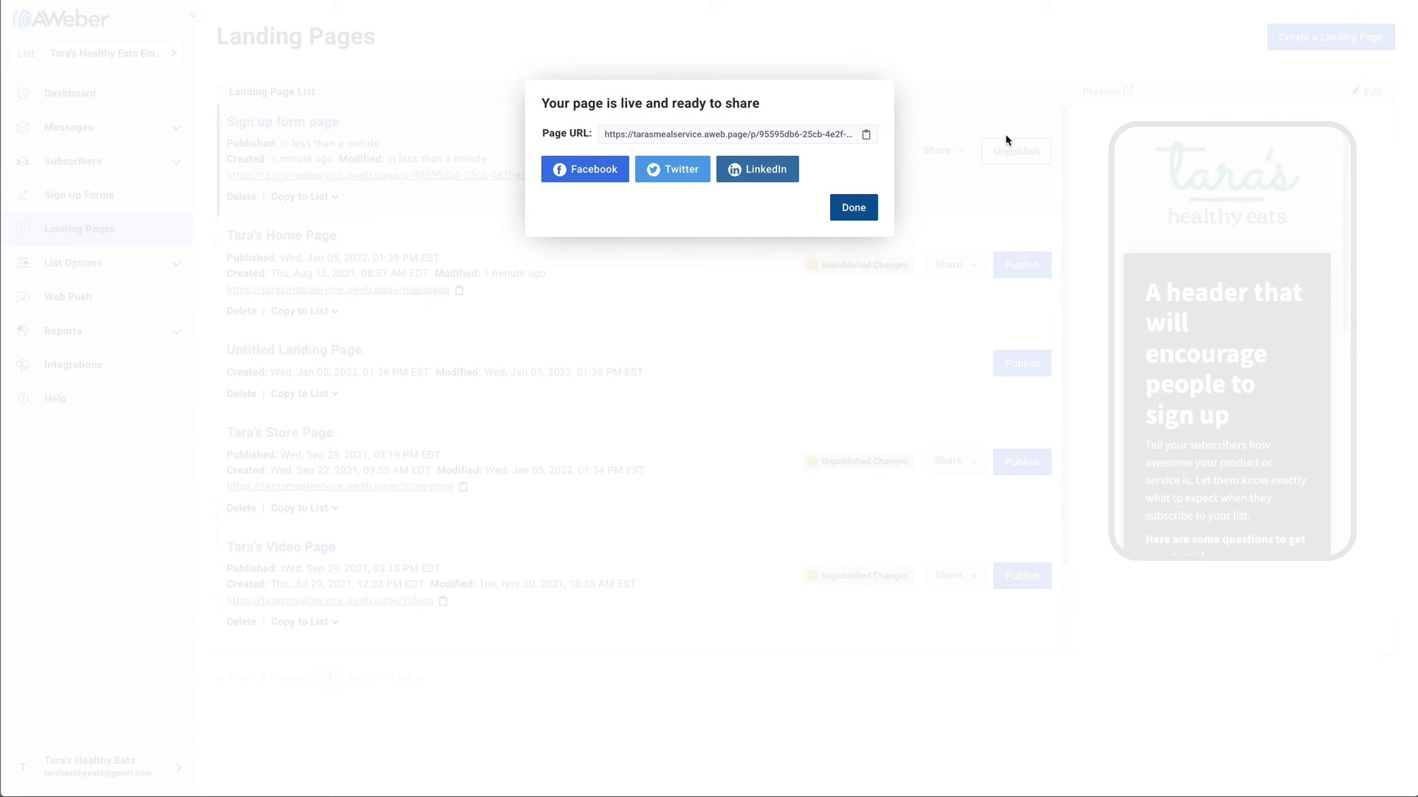
Copy the Sign up form page's live URL and paste it as the green banner's link
left_click(869, 137)
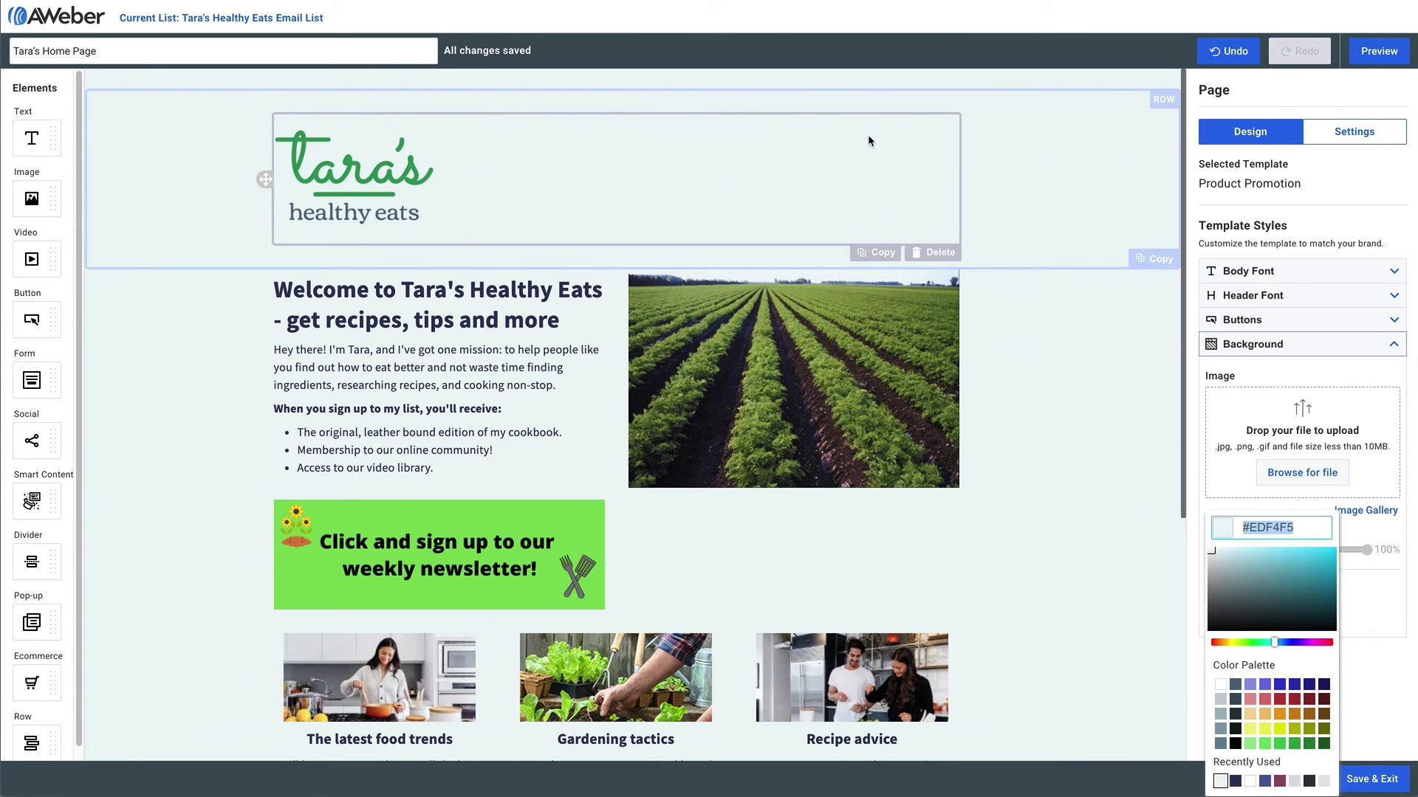
left_click(538, 549)
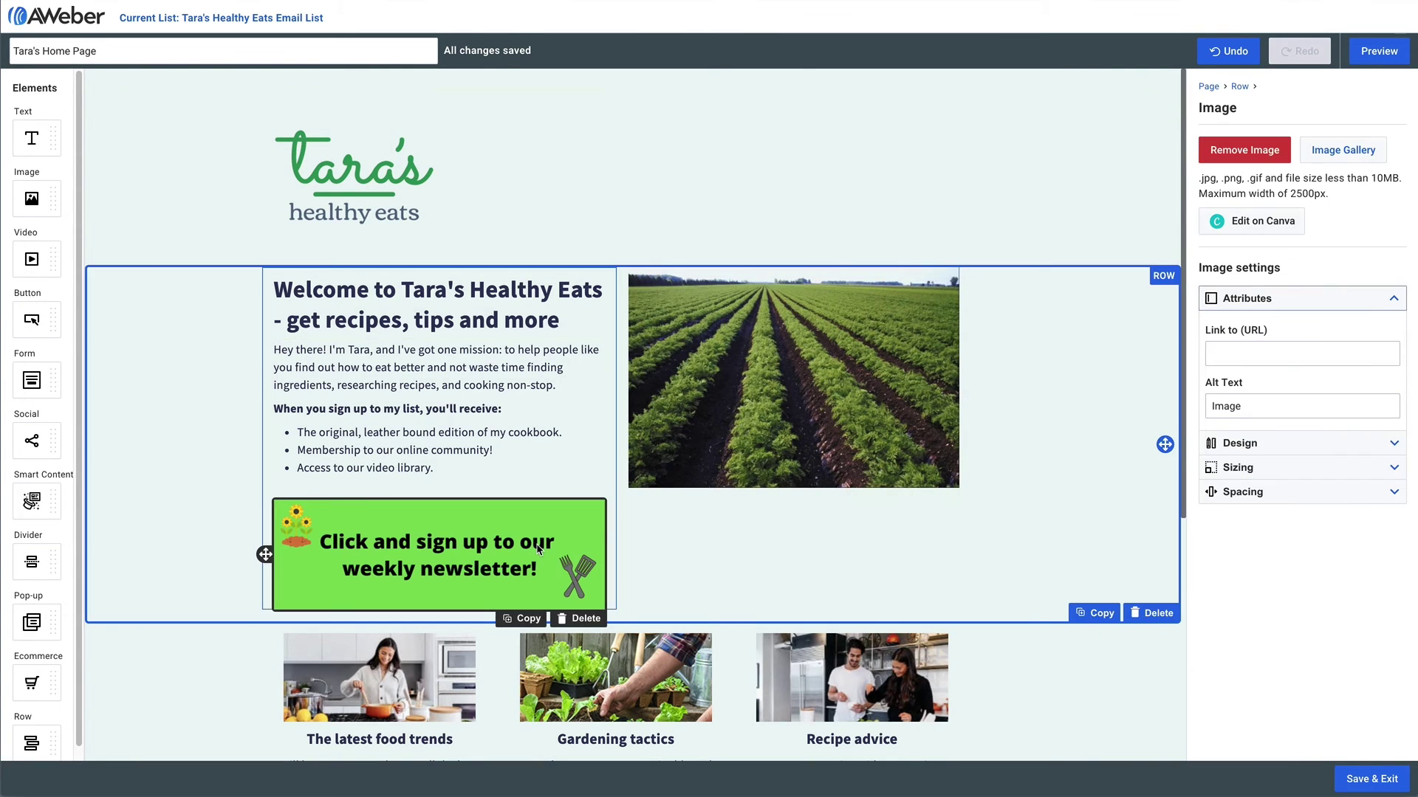
left_click(1256, 354)
right_click(1257, 353)
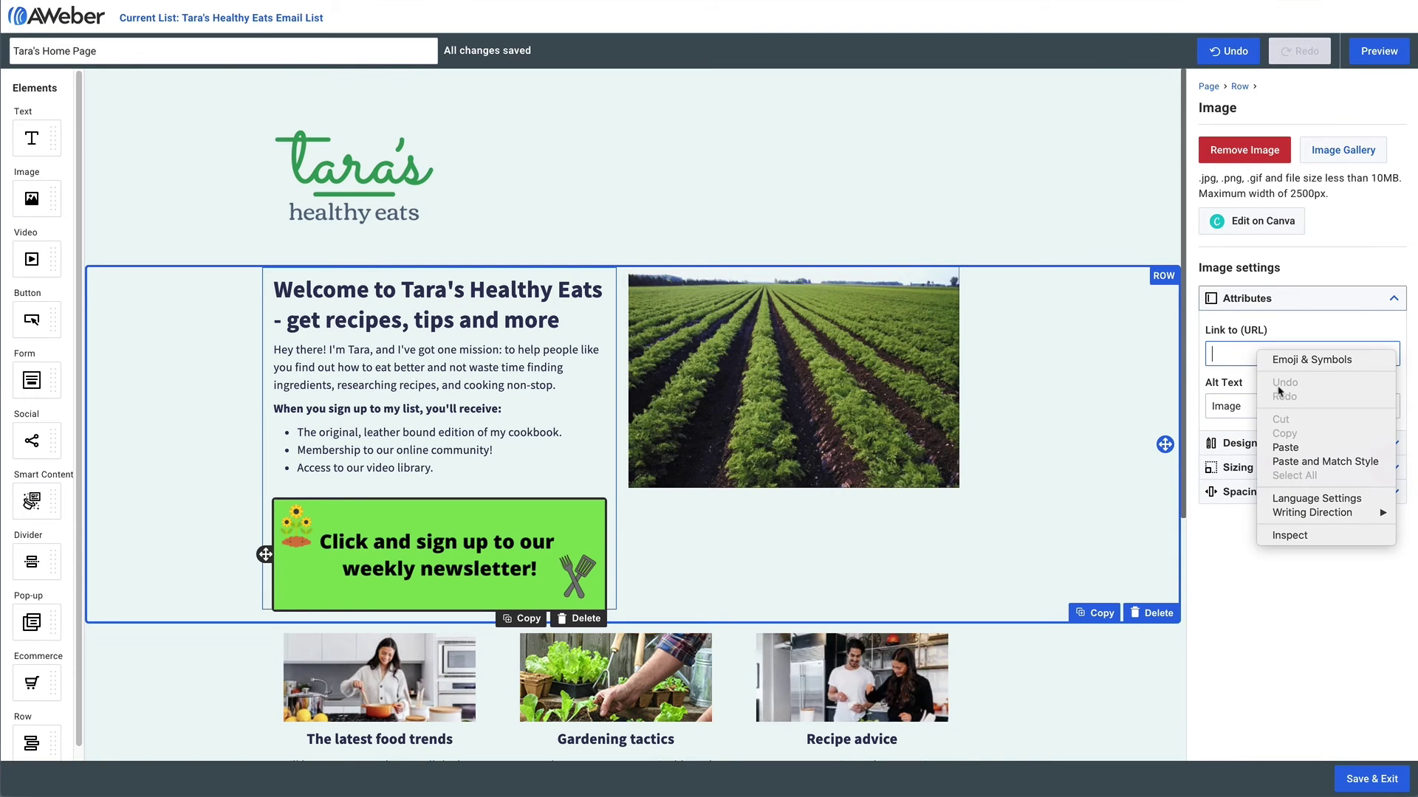
left_click(1293, 448)
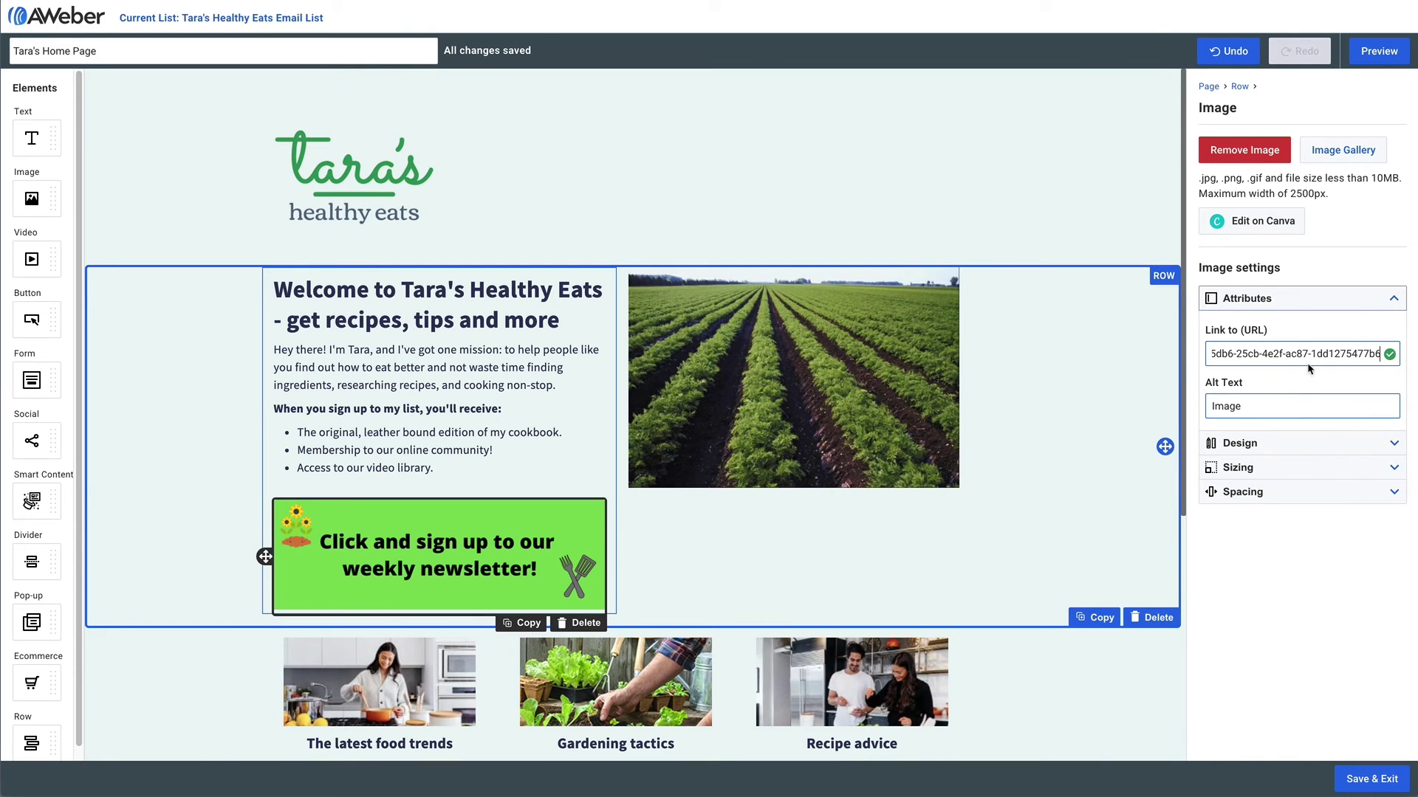